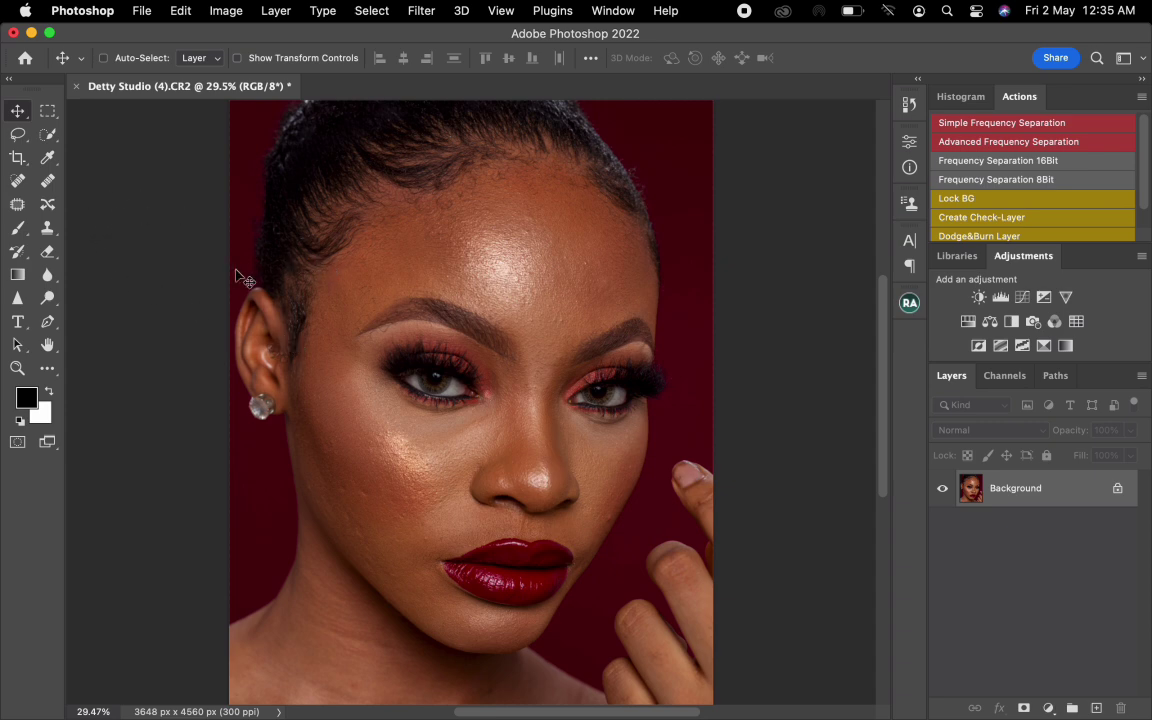
# - Retouch small blemishes on both cheeks and the forehead with the Patch tool, and clear the selection
pyautogui.click(18, 205)
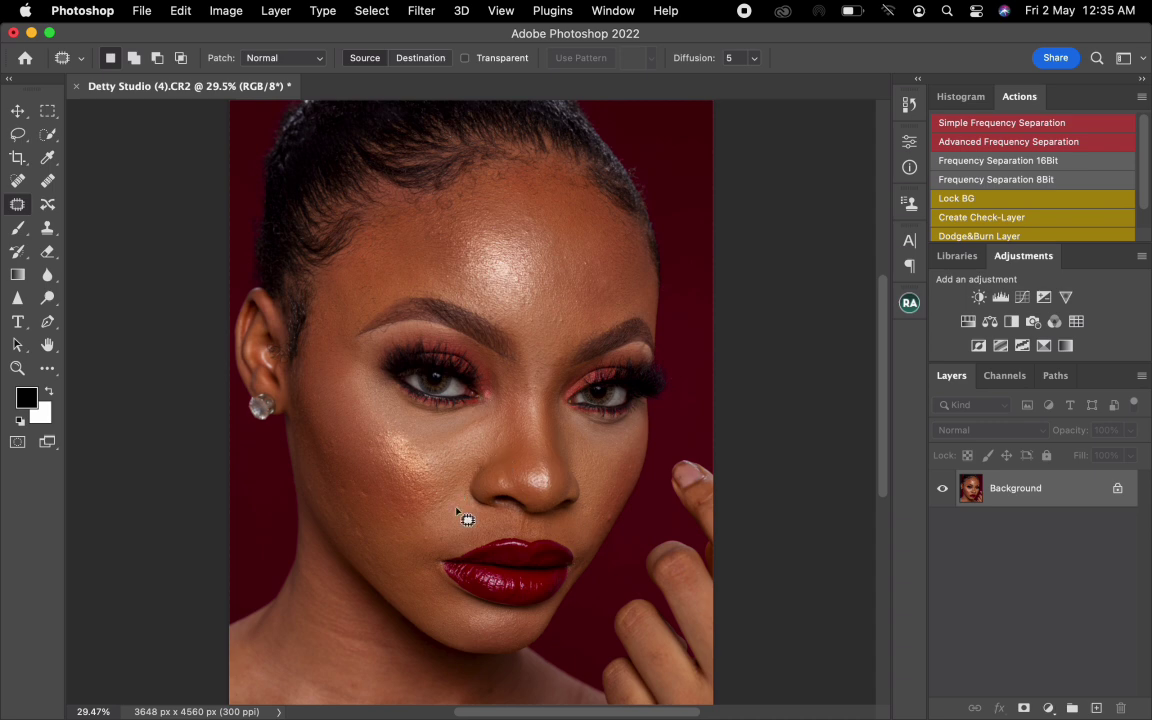
pyautogui.moveTo(607, 545)
pyautogui.mouseDown()
pyautogui.moveTo(622, 528)
pyautogui.moveTo(610, 520)
pyautogui.mouseUp()
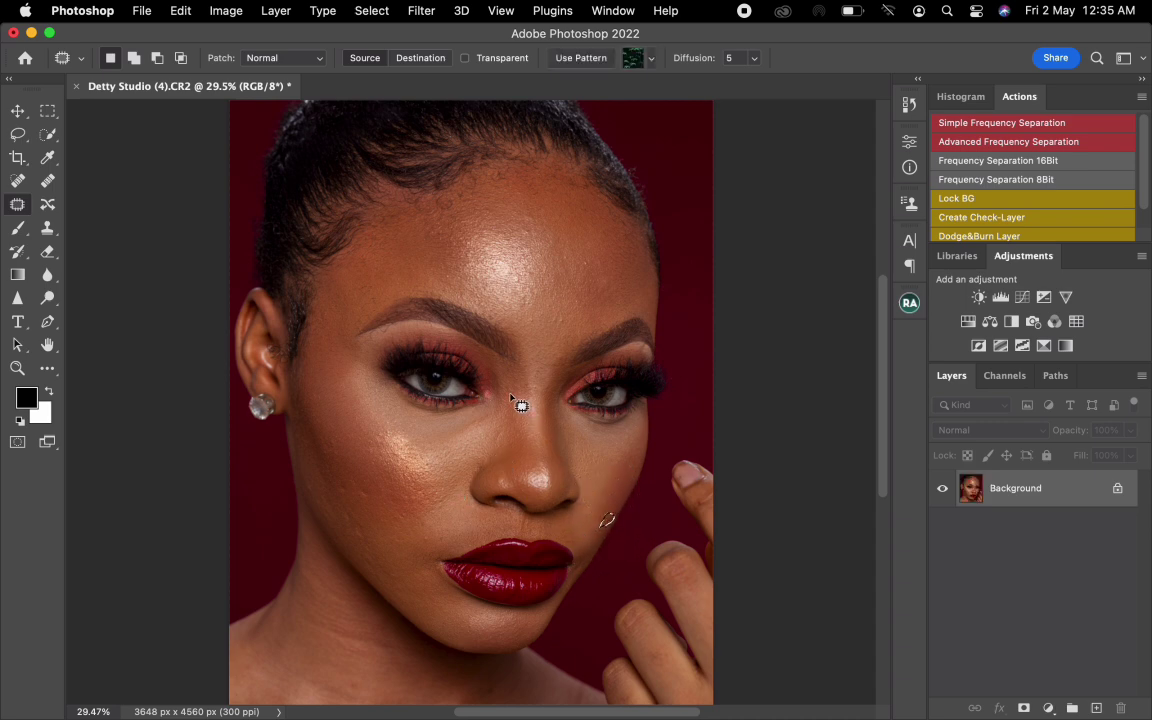
pyautogui.moveTo(588, 268)
pyautogui.mouseDown()
pyautogui.moveTo(600, 272)
pyautogui.moveTo(593, 280)
pyautogui.moveTo(590, 264)
pyautogui.mouseUp()
pyautogui.moveTo(371, 498); pyautogui.dragTo(394, 533)
pyautogui.press('super+d')
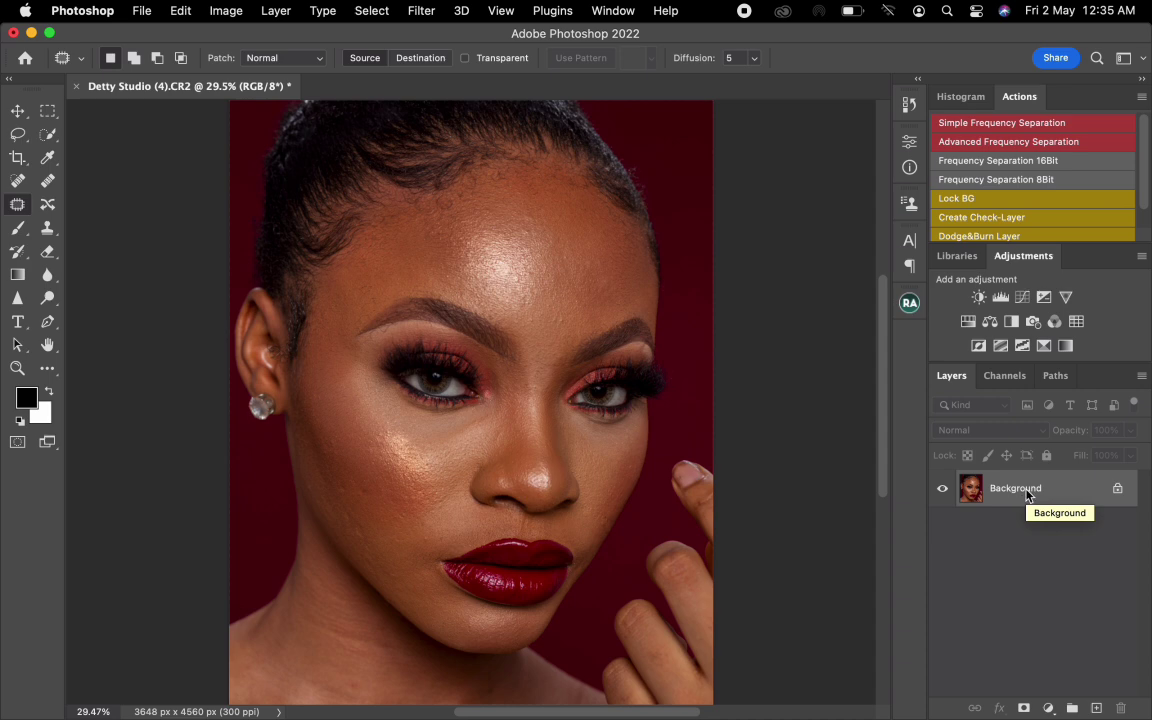
pyautogui.press('super+j')
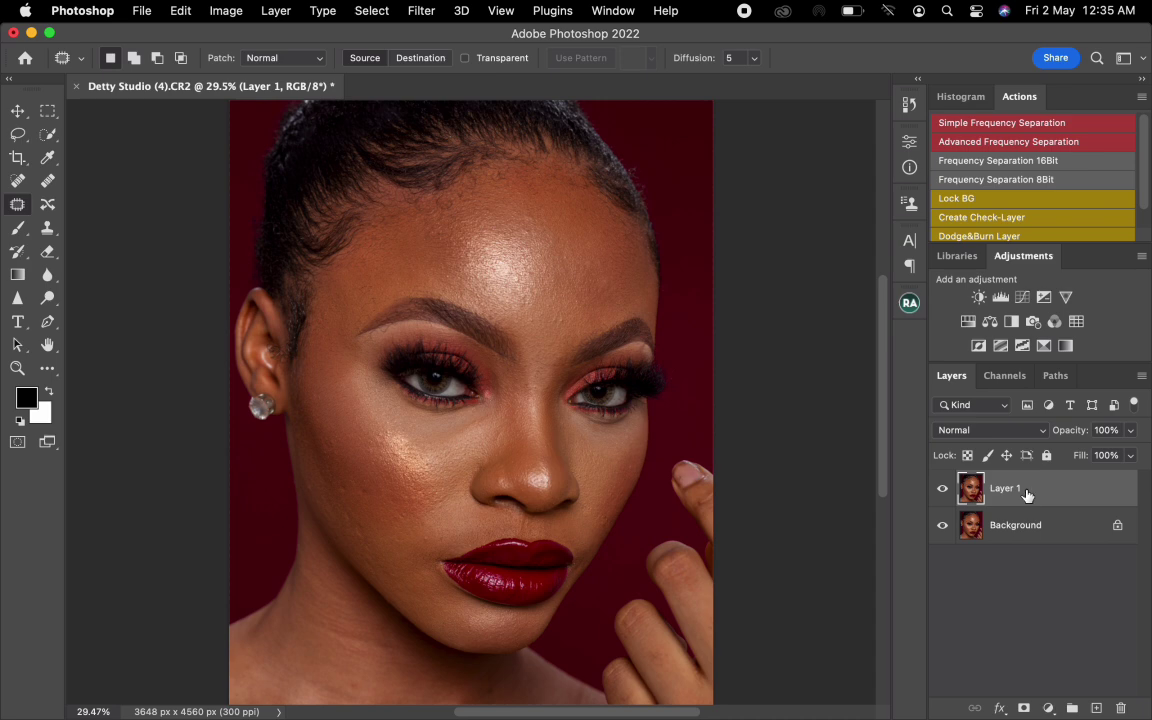
pyautogui.press('super+z')
pyautogui.moveTo(1055, 497); pyautogui.dragTo(1098, 706)
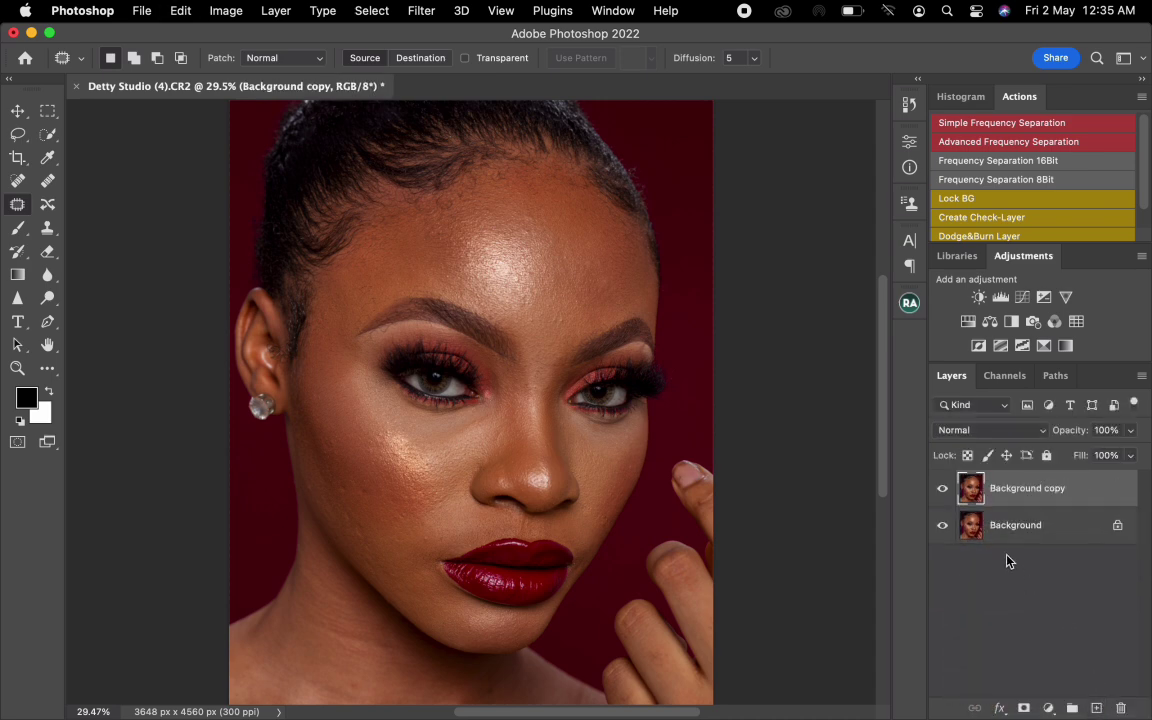
pyautogui.press('super+z')
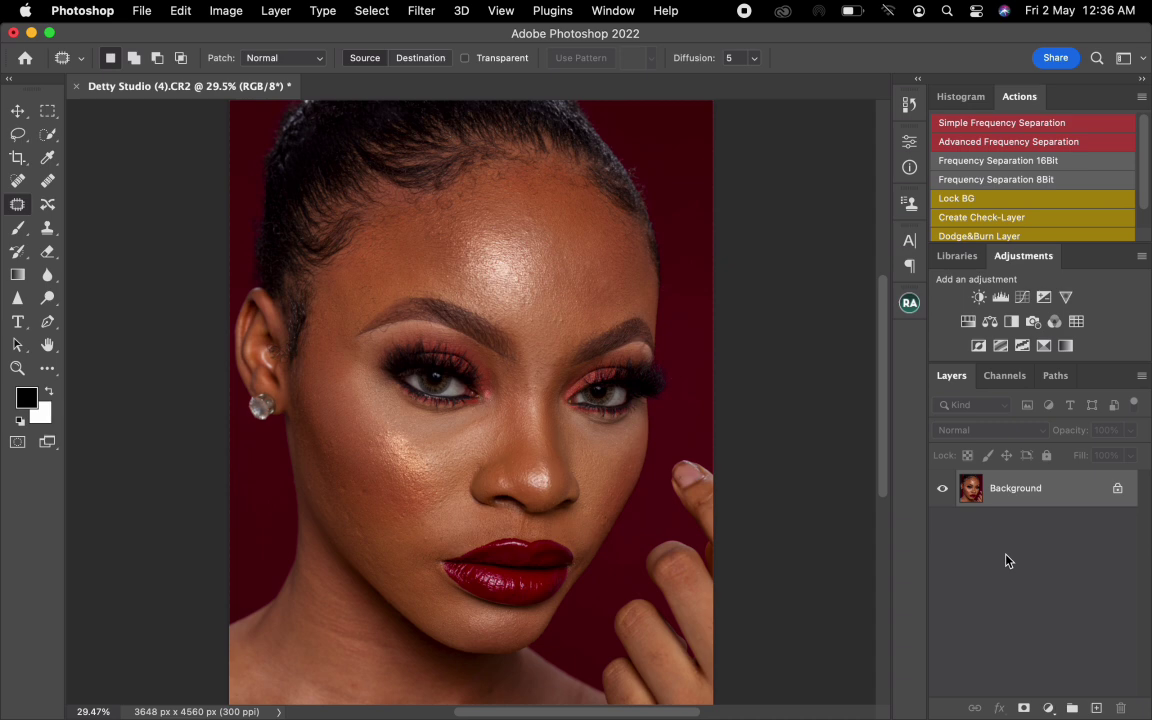
# - Duplicate the Background layer twice, naming the upper copy 1 and the lower copy 2
pyautogui.press('super+j')
pyautogui.press('super+j')
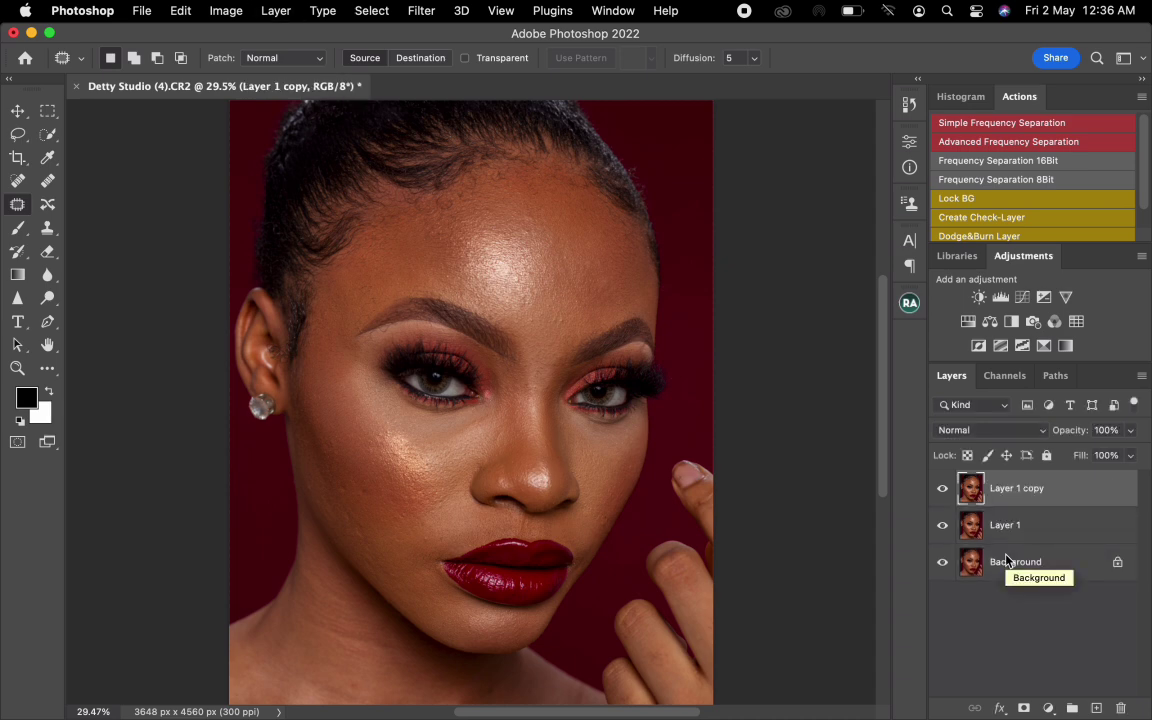
pyautogui.doubleClick(1020, 488)
pyautogui.write('t')
pyautogui.press('Return')
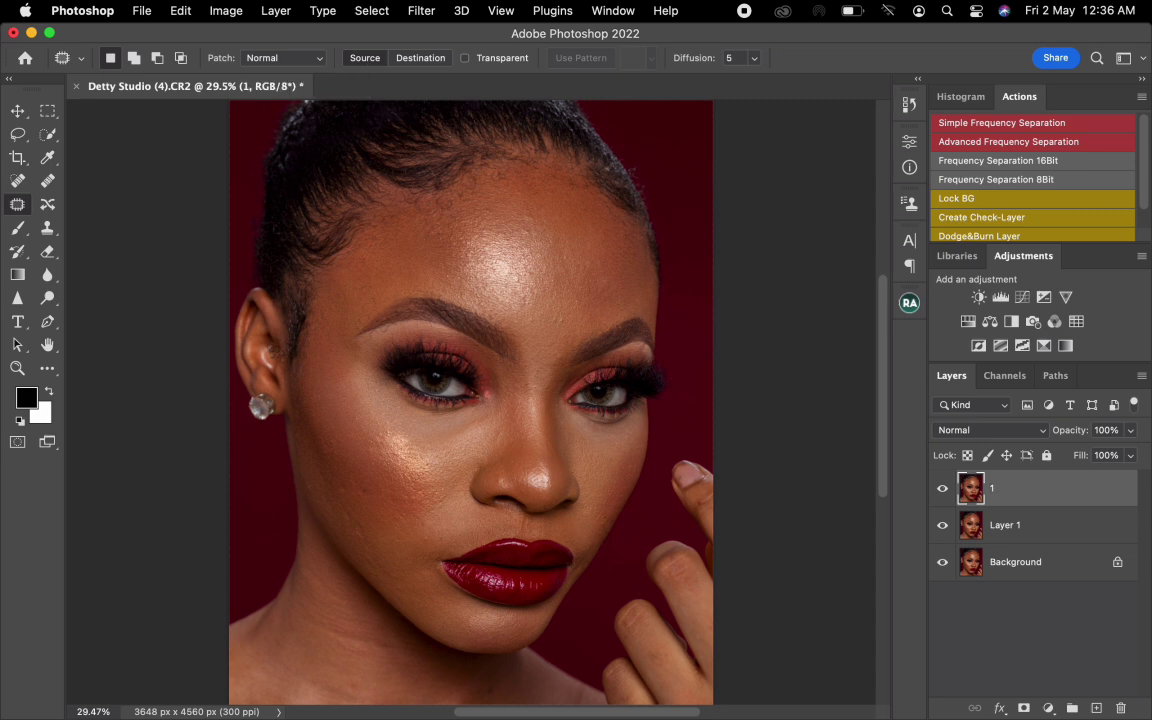
pyautogui.doubleClick(1004, 525)
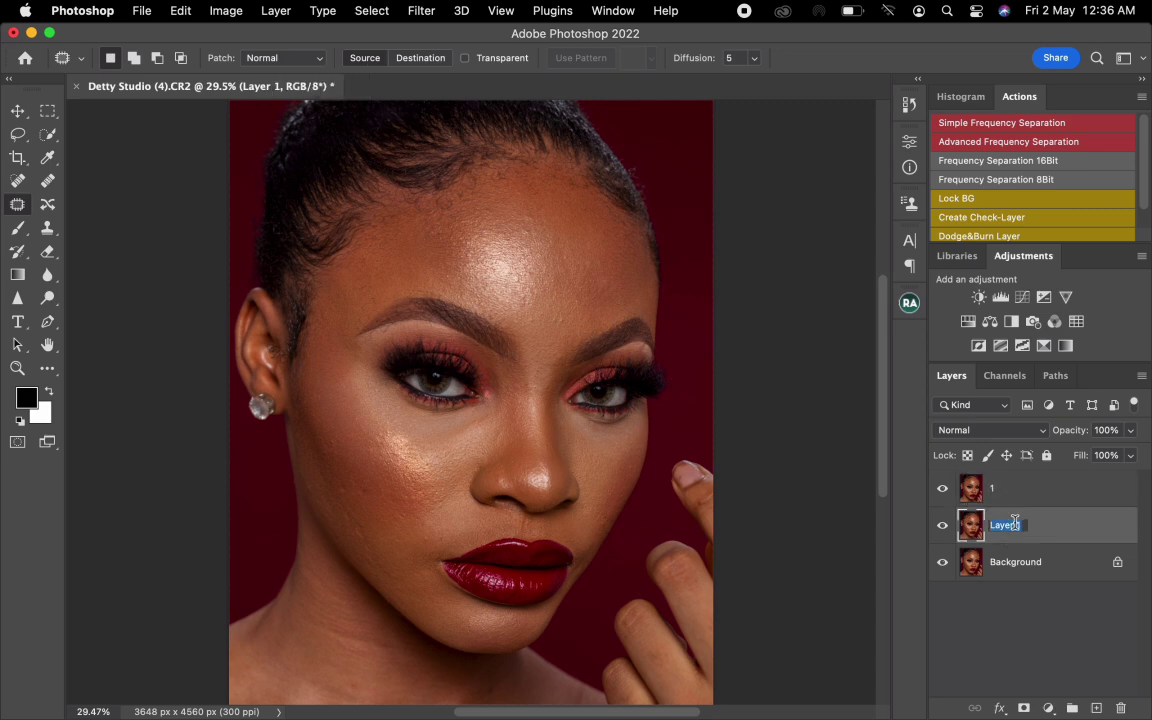
pyautogui.write('2')
pyautogui.press('Return')
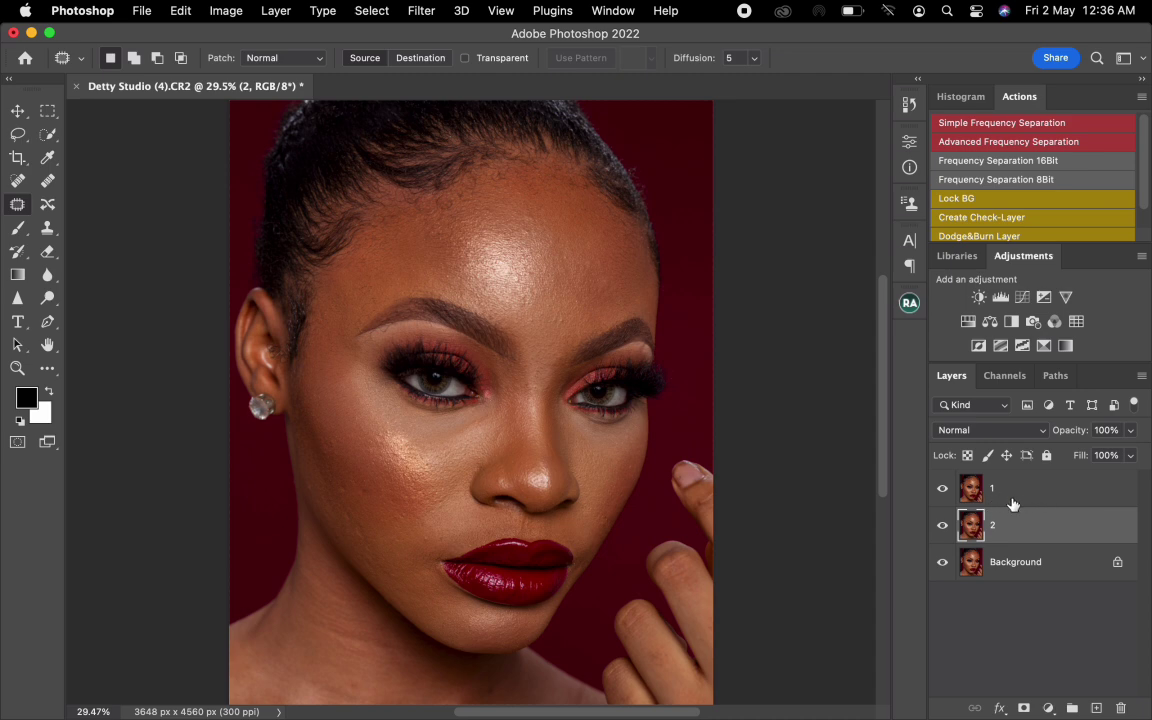
# - Hide layer 1 and apply a Gaussian Blur with a 4.5-pixel radius to layer 2
pyautogui.click(942, 490)
pyautogui.click(421, 11)
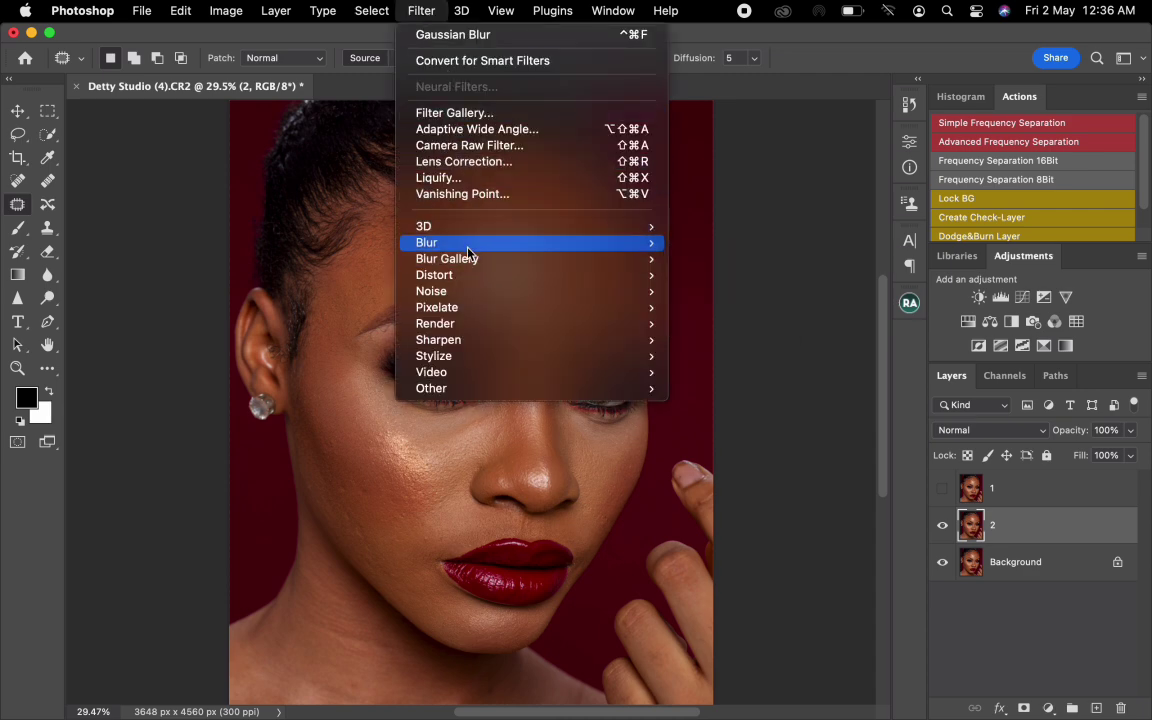
pyautogui.moveTo(481, 248)
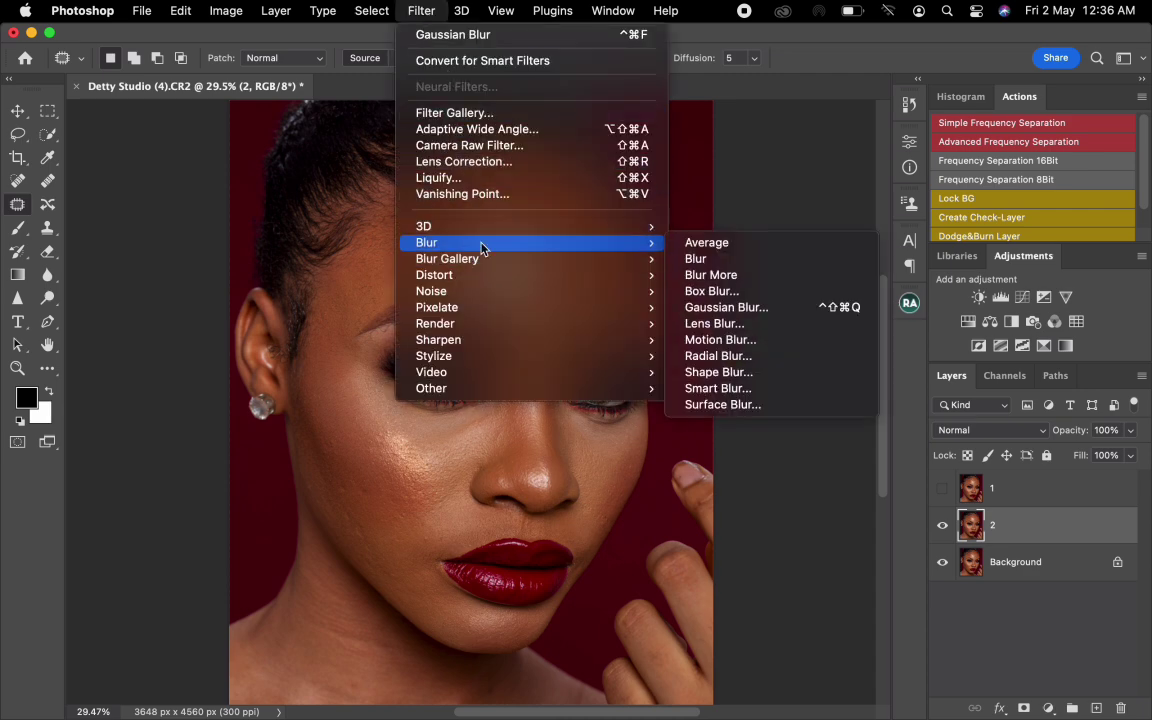
pyautogui.click(722, 307)
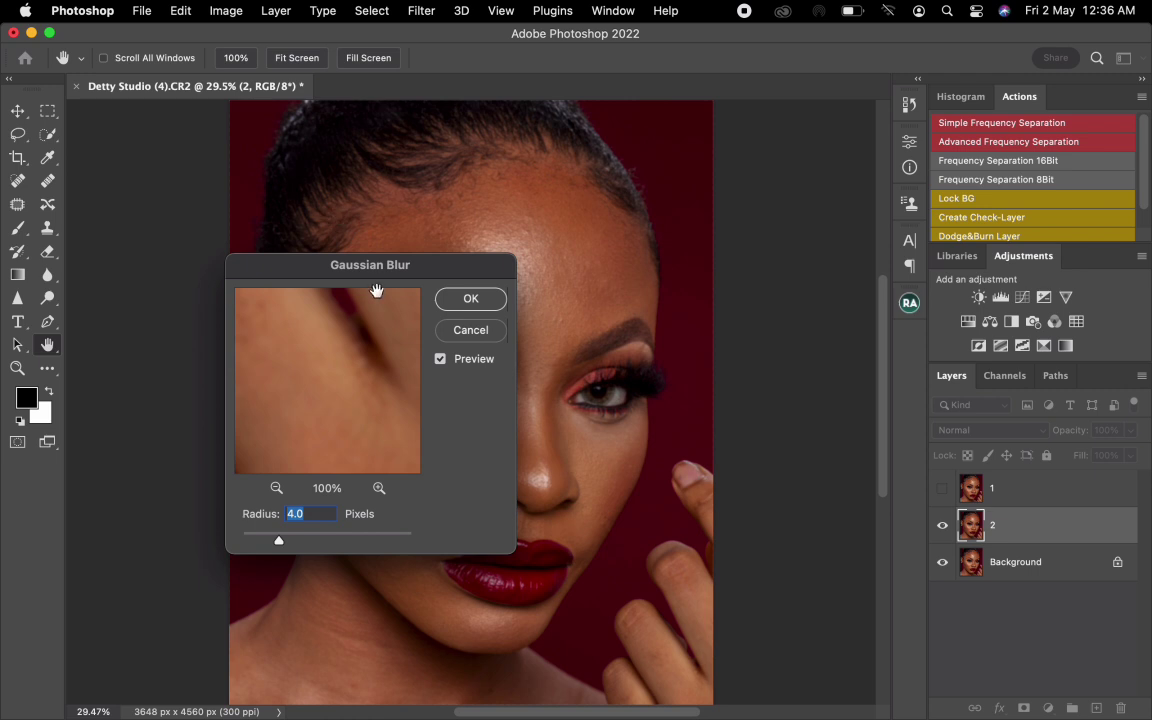
pyautogui.moveTo(378, 266); pyautogui.dragTo(525, 215)
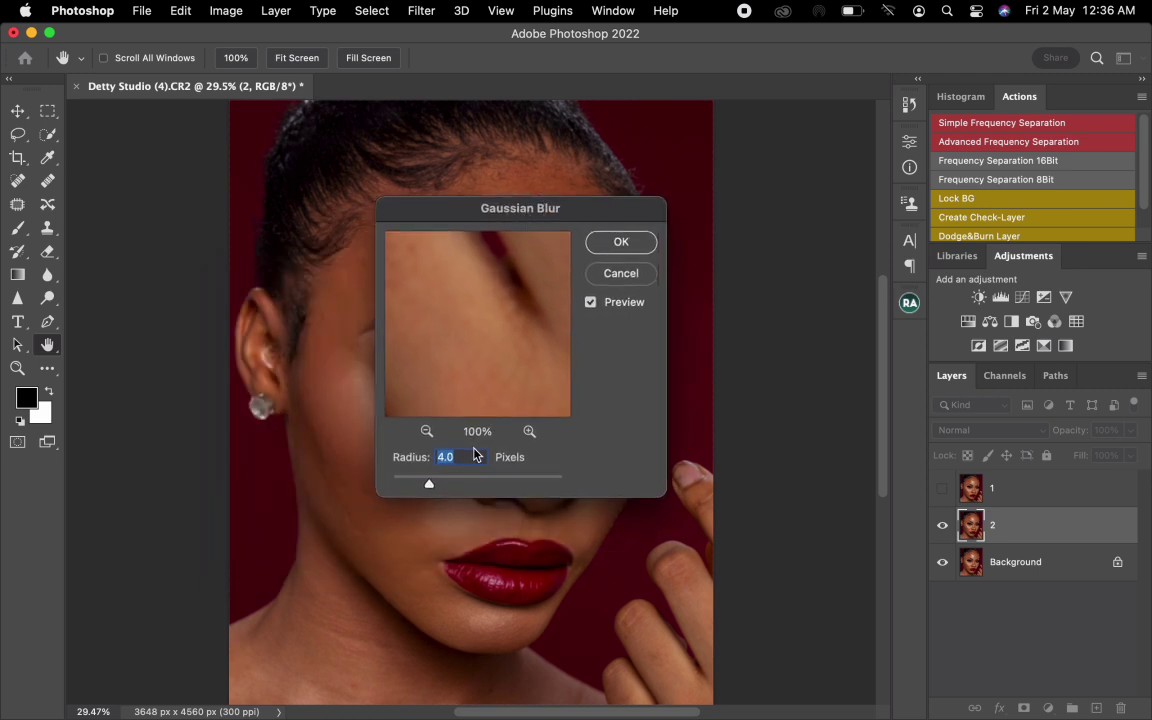
pyautogui.write('4.5')
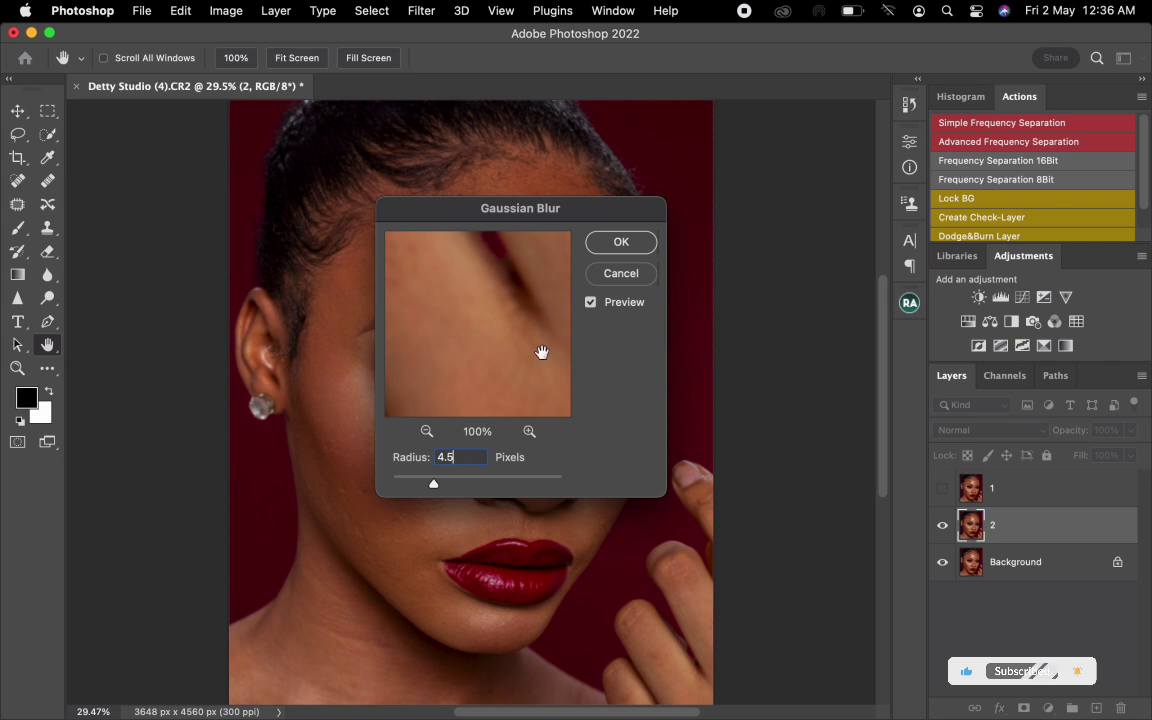
pyautogui.press('Return')
pyautogui.press('j')
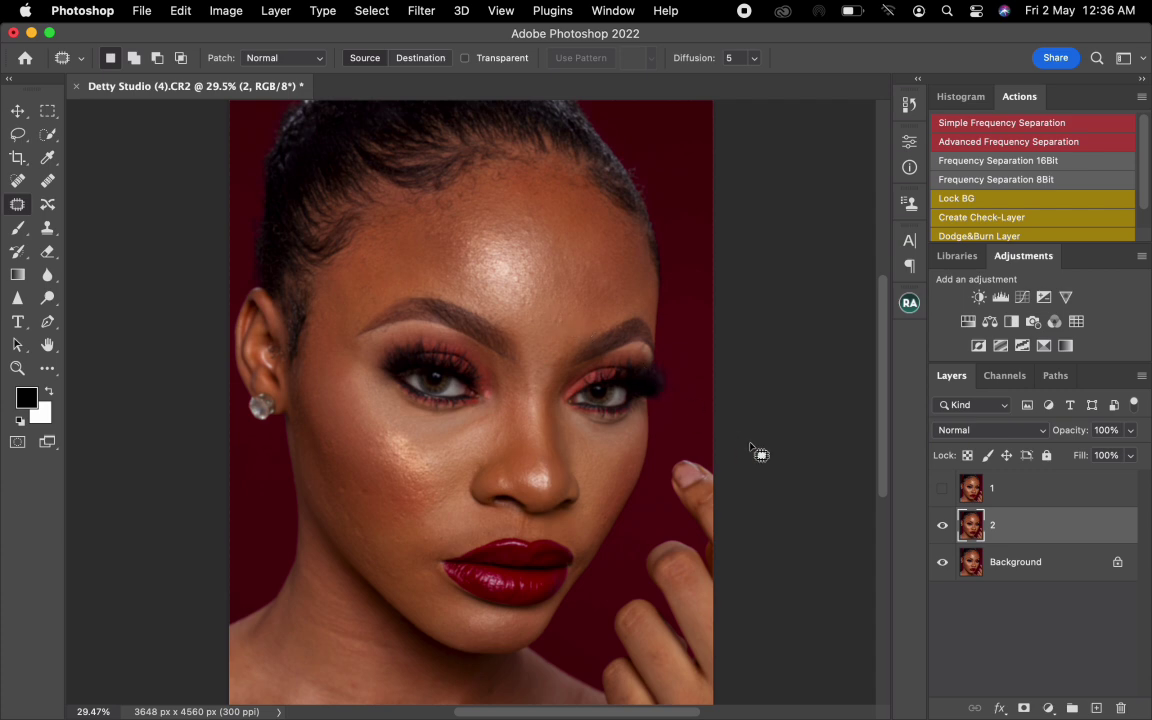
# - Show layer 1 and run Apply Image on it with layer 2 as source, Subtract blending, scale 2 and offset 128
pyautogui.click(1026, 499)
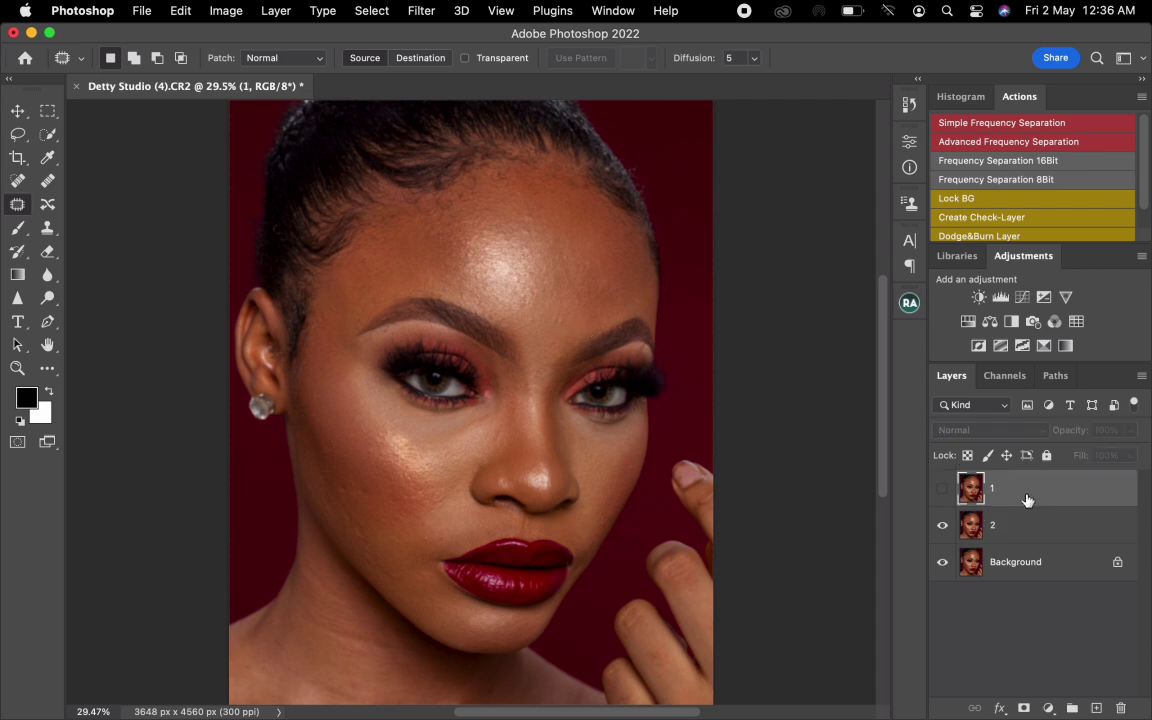
pyautogui.click(946, 490)
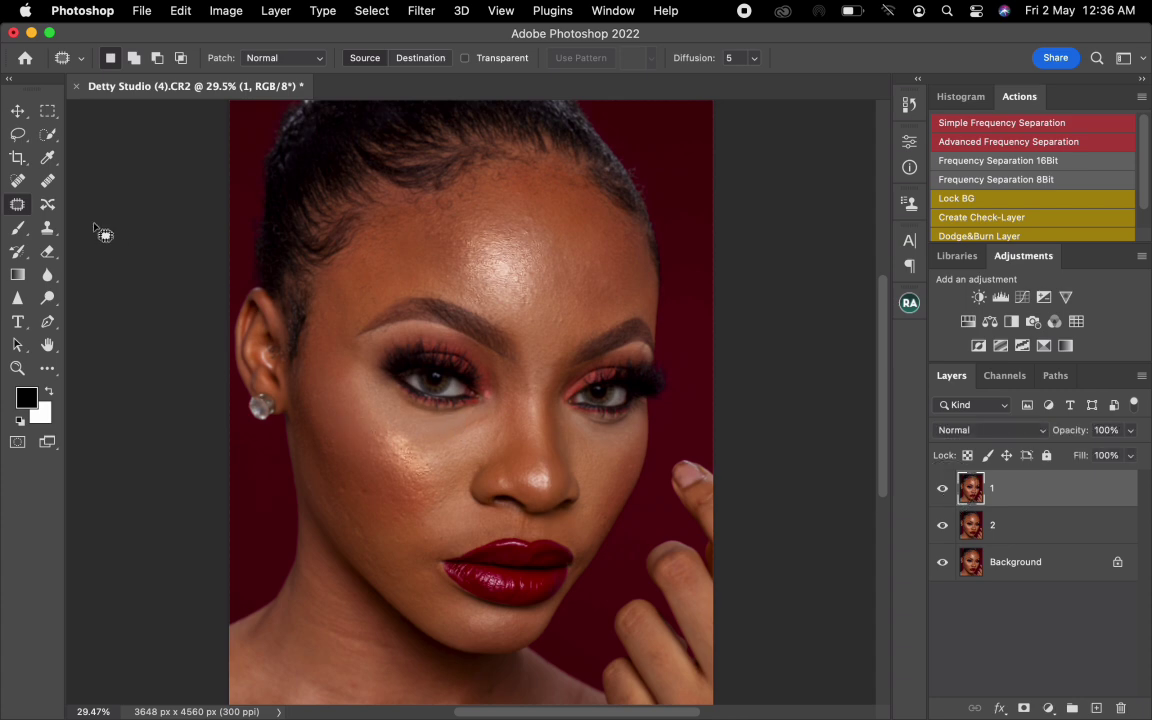
pyautogui.click(226, 11)
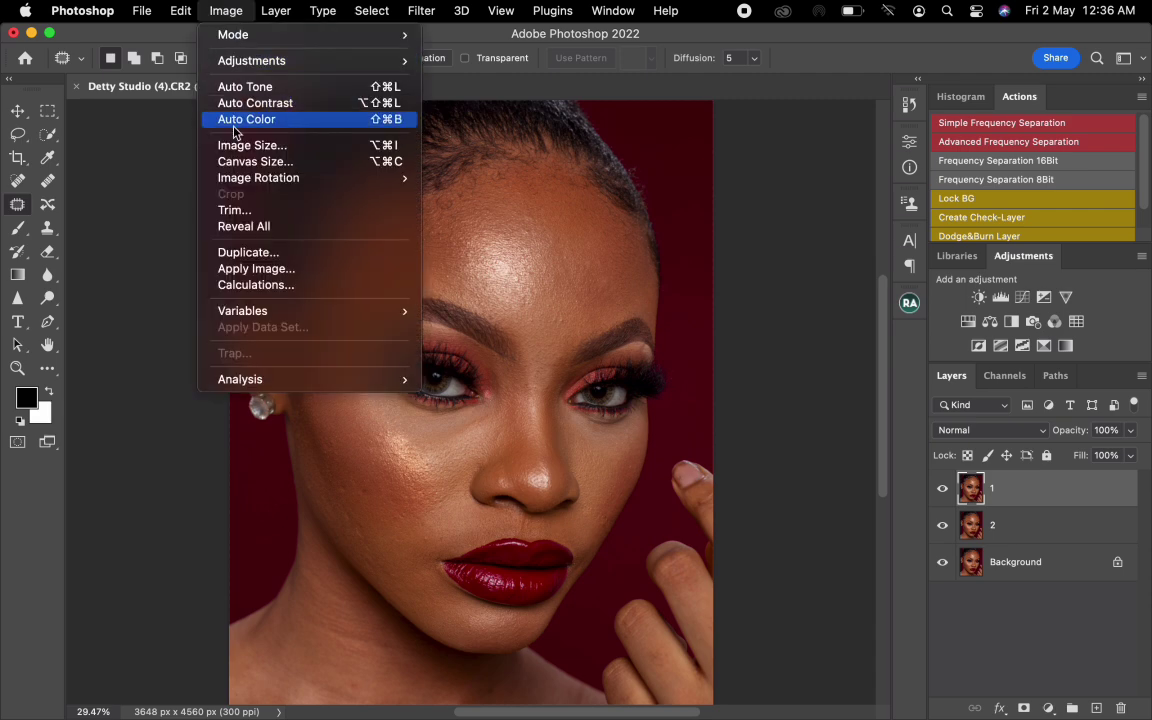
pyautogui.click(268, 268)
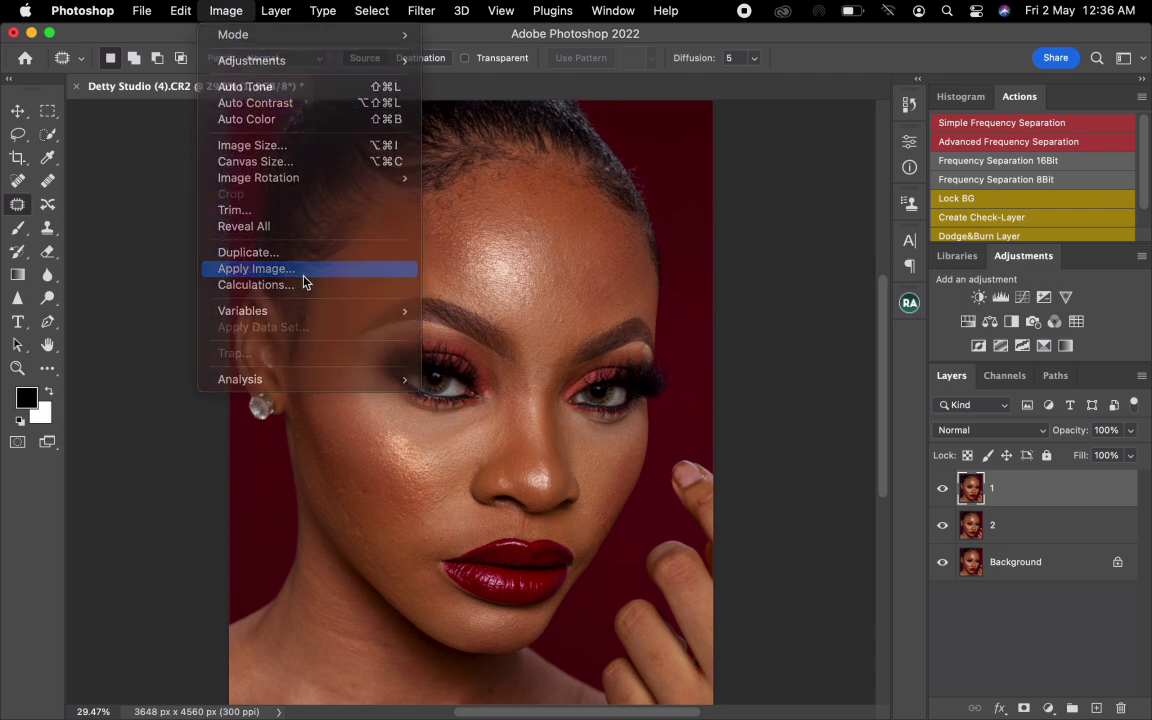
pyautogui.moveTo(571, 188); pyautogui.dragTo(567, 219)
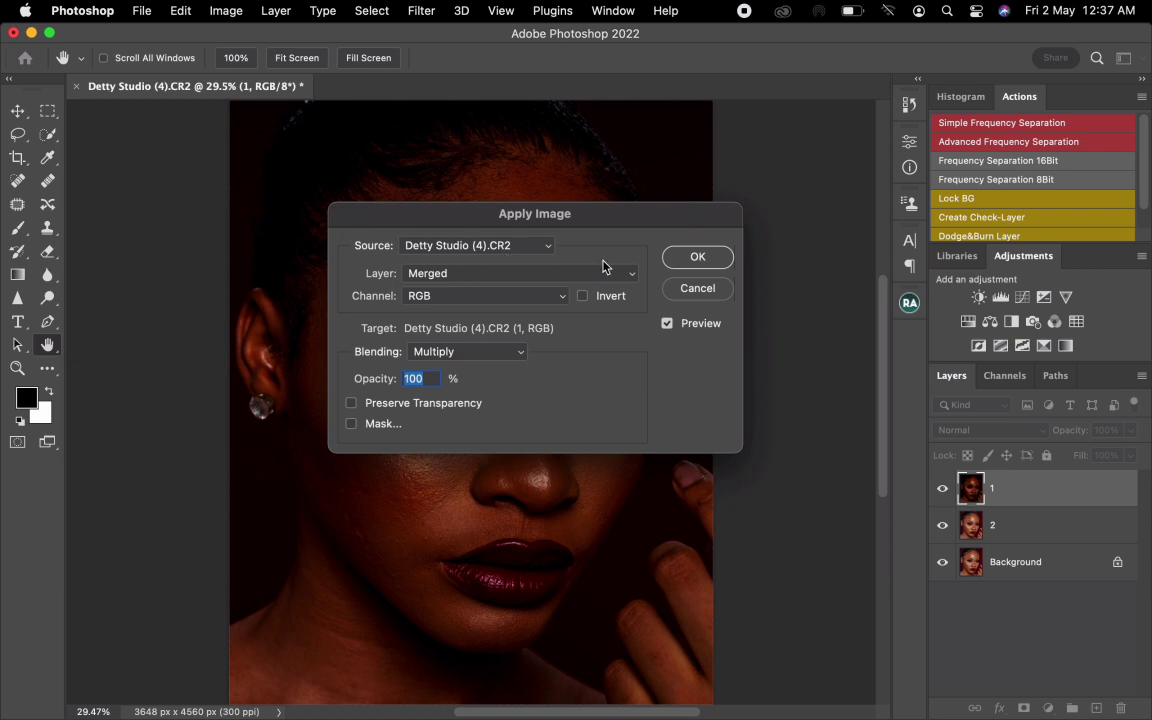
pyautogui.click(446, 277)
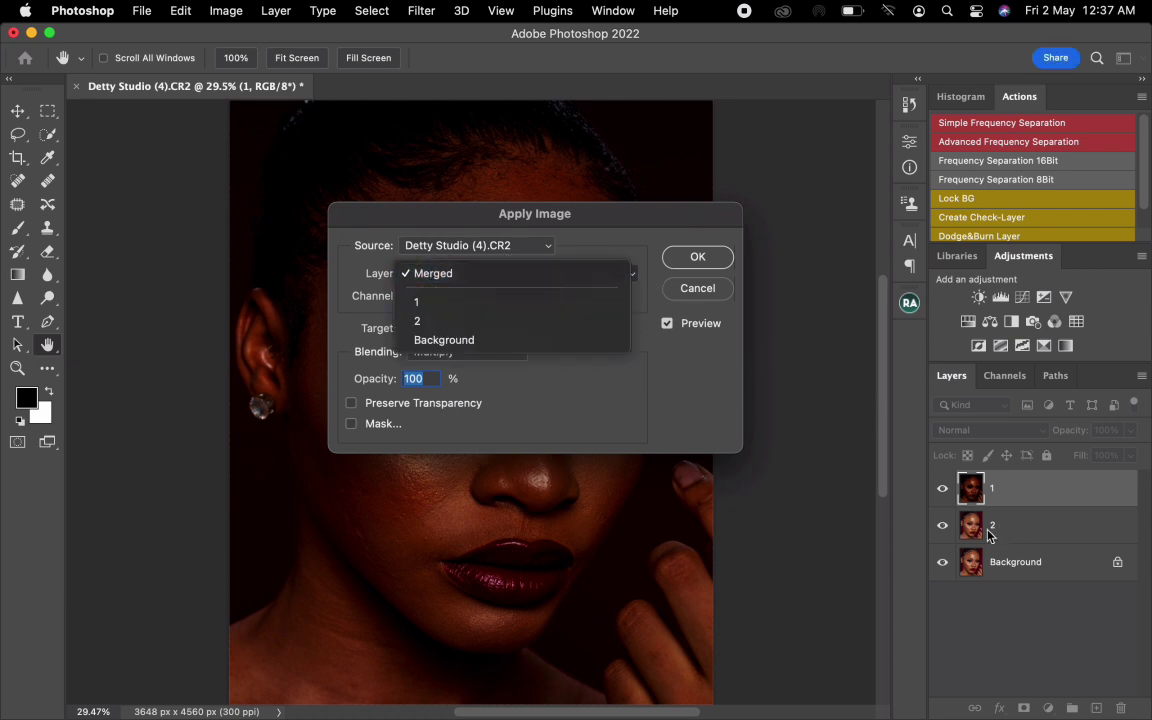
pyautogui.click(436, 322)
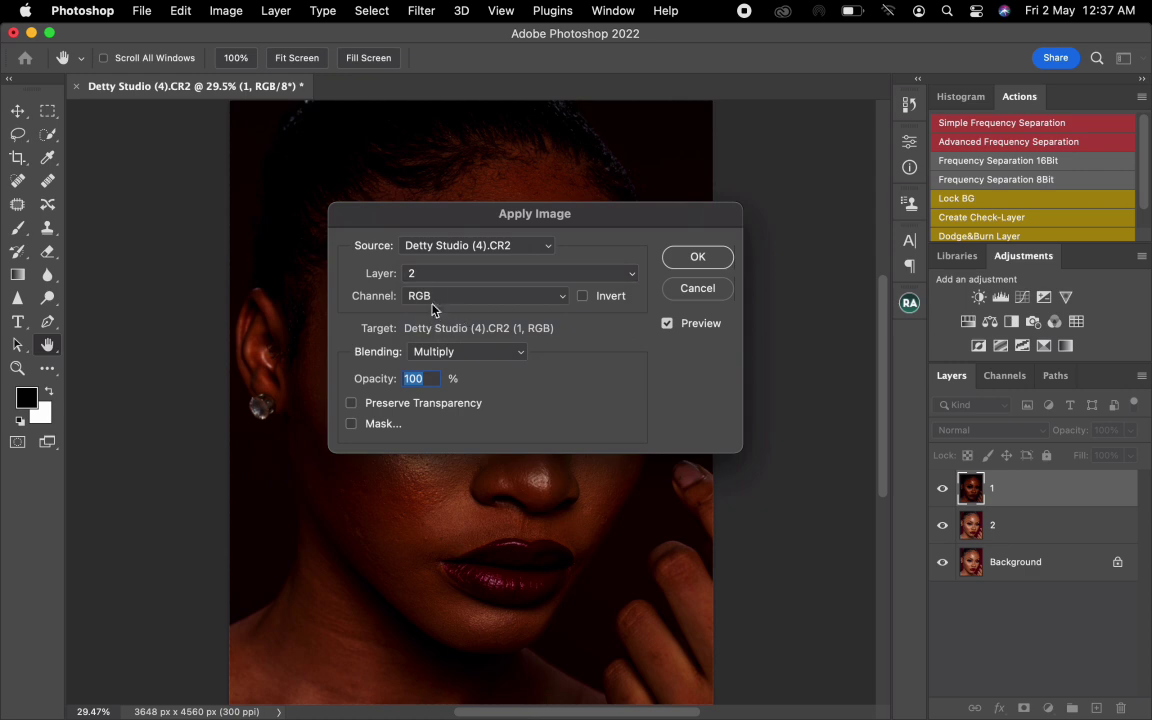
pyautogui.click(505, 357)
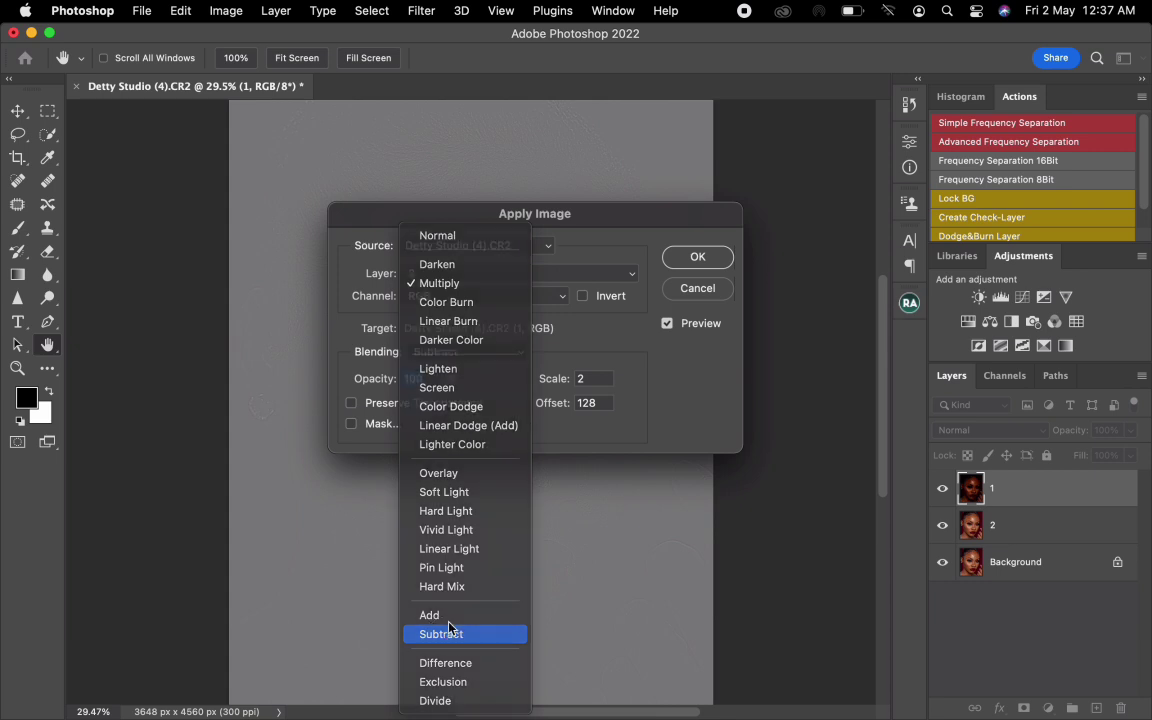
pyautogui.click(450, 633)
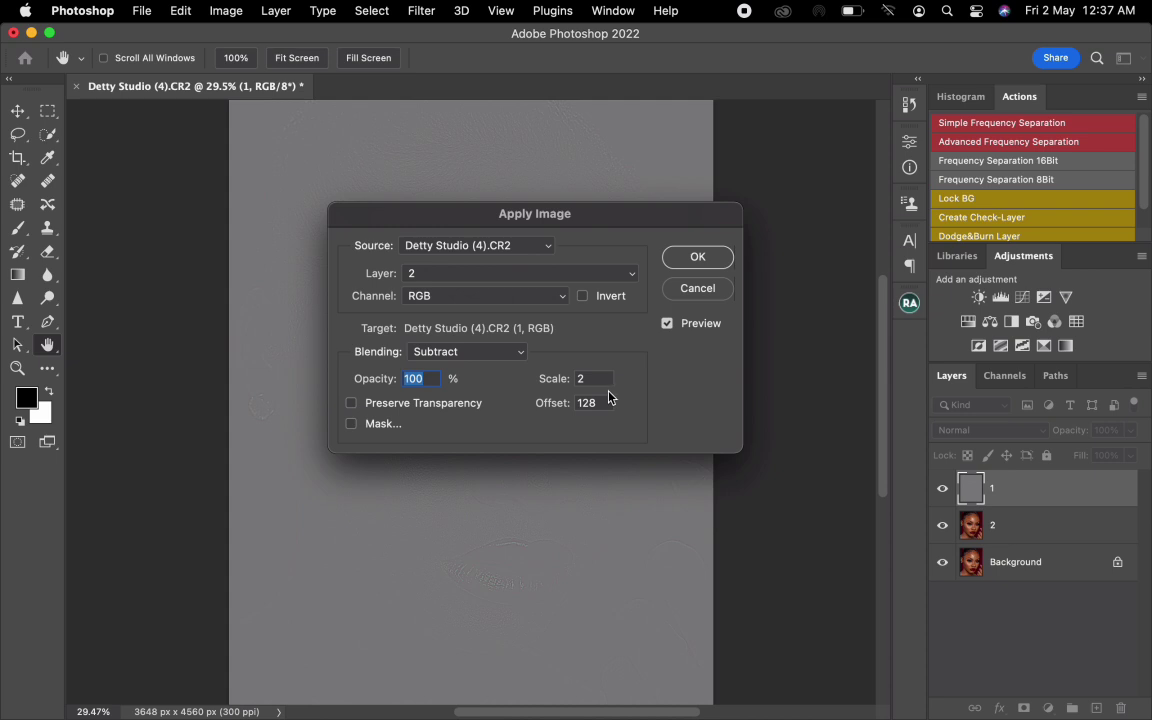
pyautogui.moveTo(506, 213); pyautogui.dragTo(464, 236)
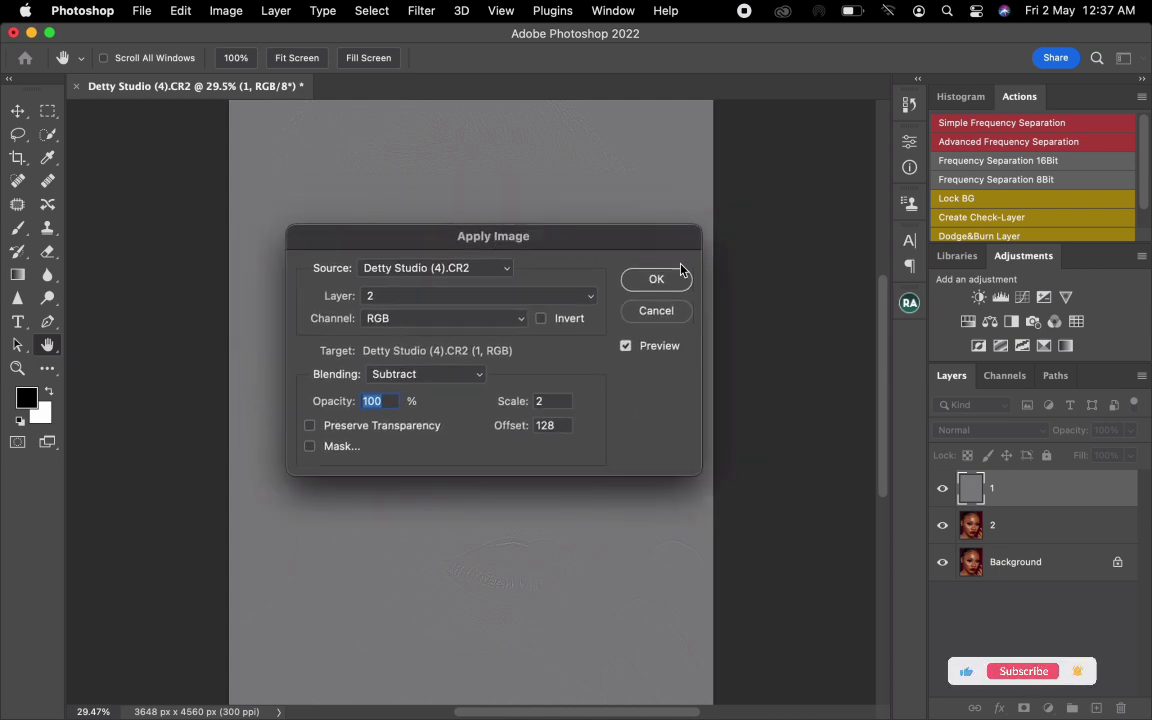
pyautogui.click(654, 279)
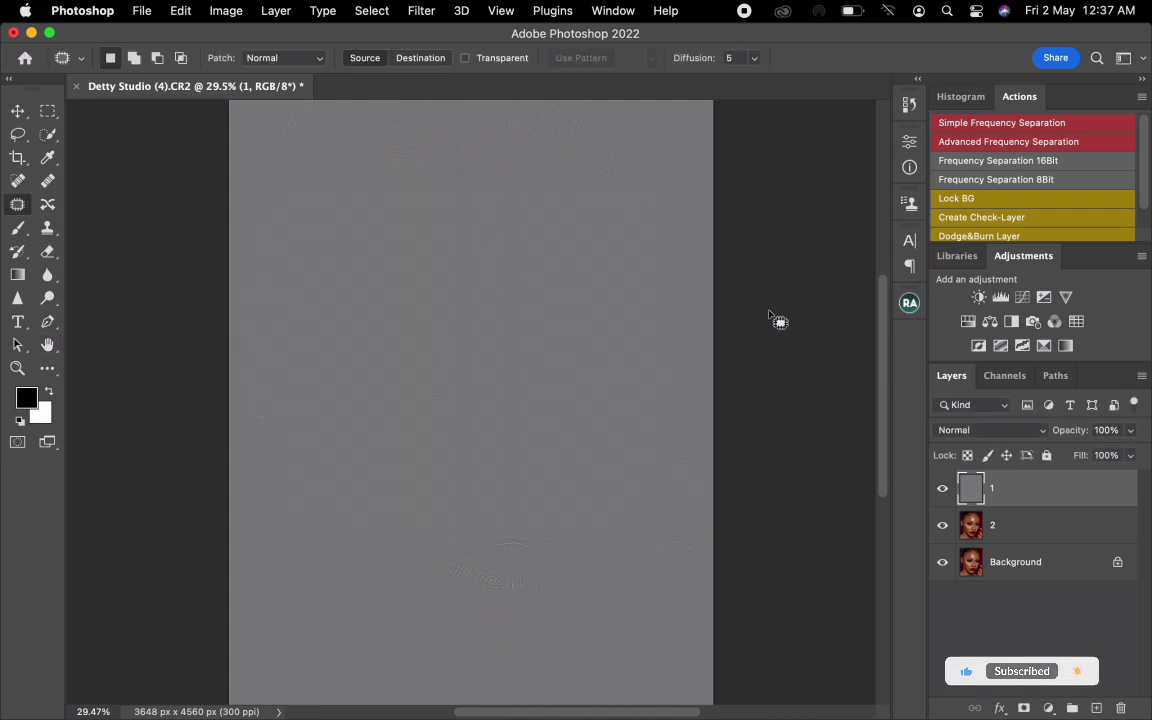
# - Set layer 1's blend mode to Linear Light and group layers 1 and 2, leaving the group expanded
pyautogui.click(972, 430)
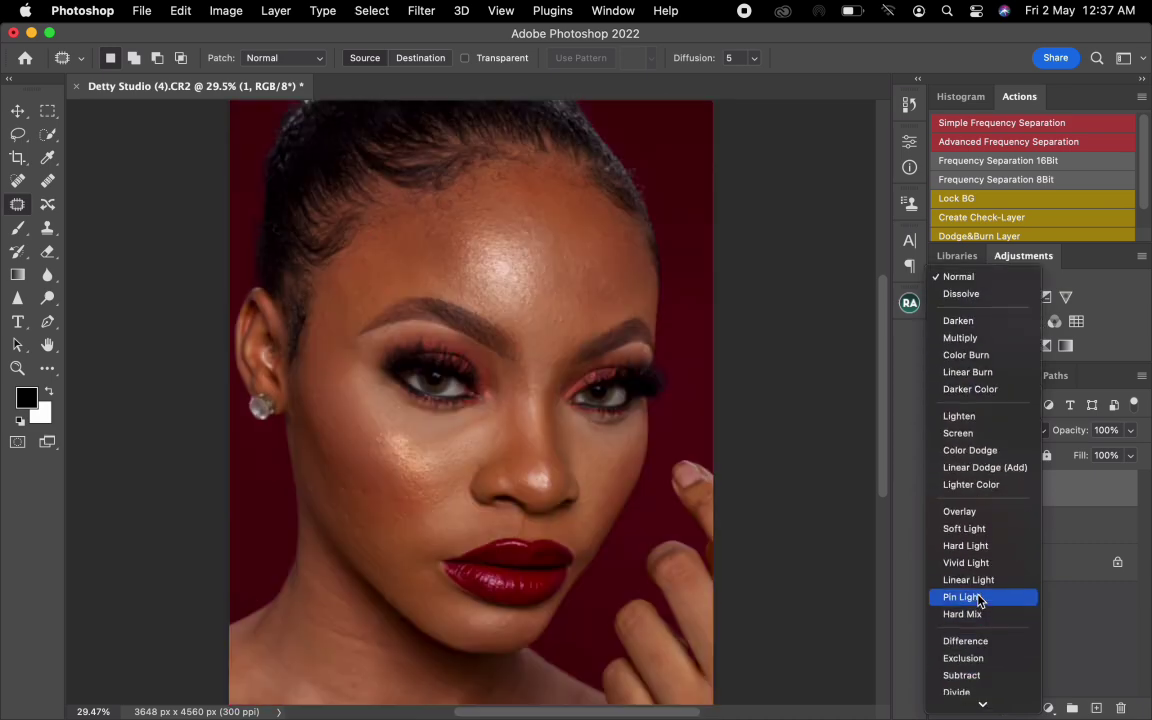
pyautogui.click(968, 580)
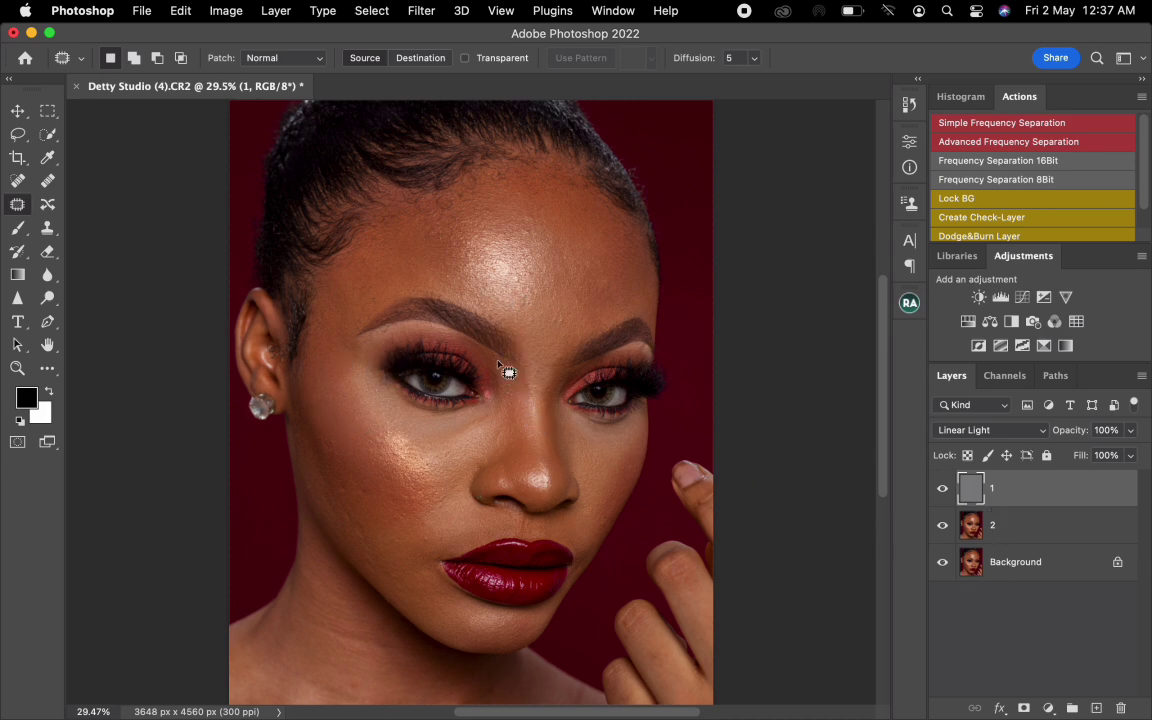
pyautogui.keyDown('shift'); pyautogui.click(1065, 535); pyautogui.keyUp('shift')
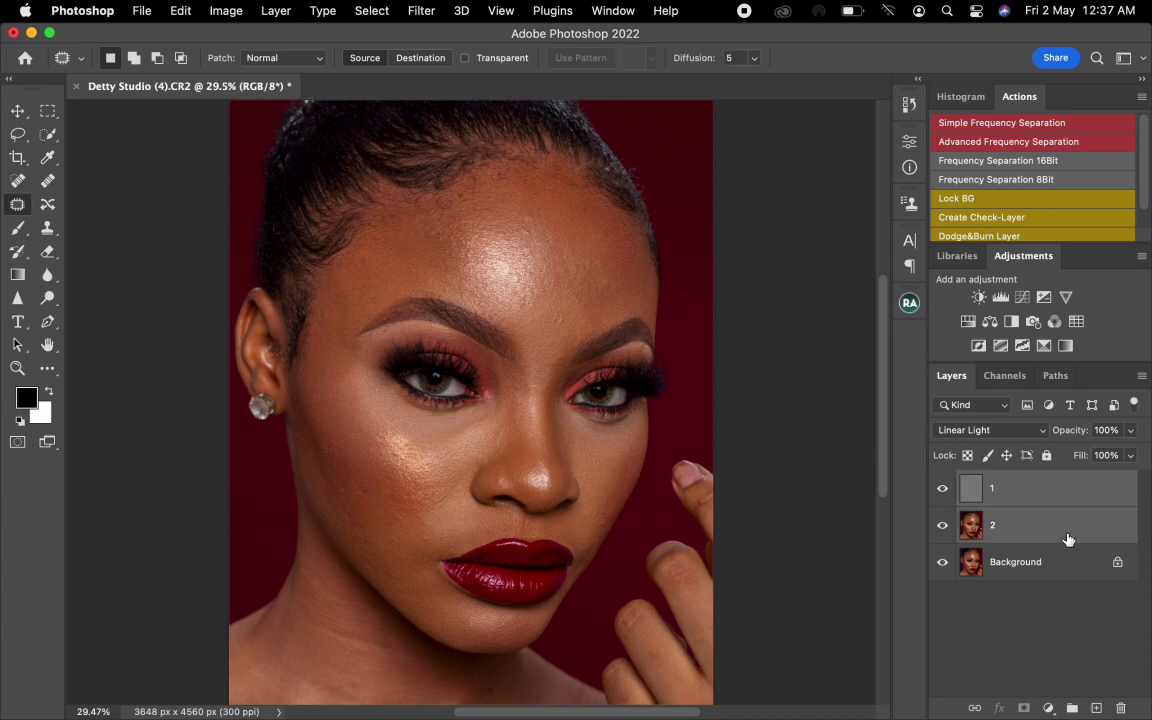
pyautogui.moveTo(1062, 533); pyautogui.dragTo(1073, 707)
pyautogui.click(962, 481)
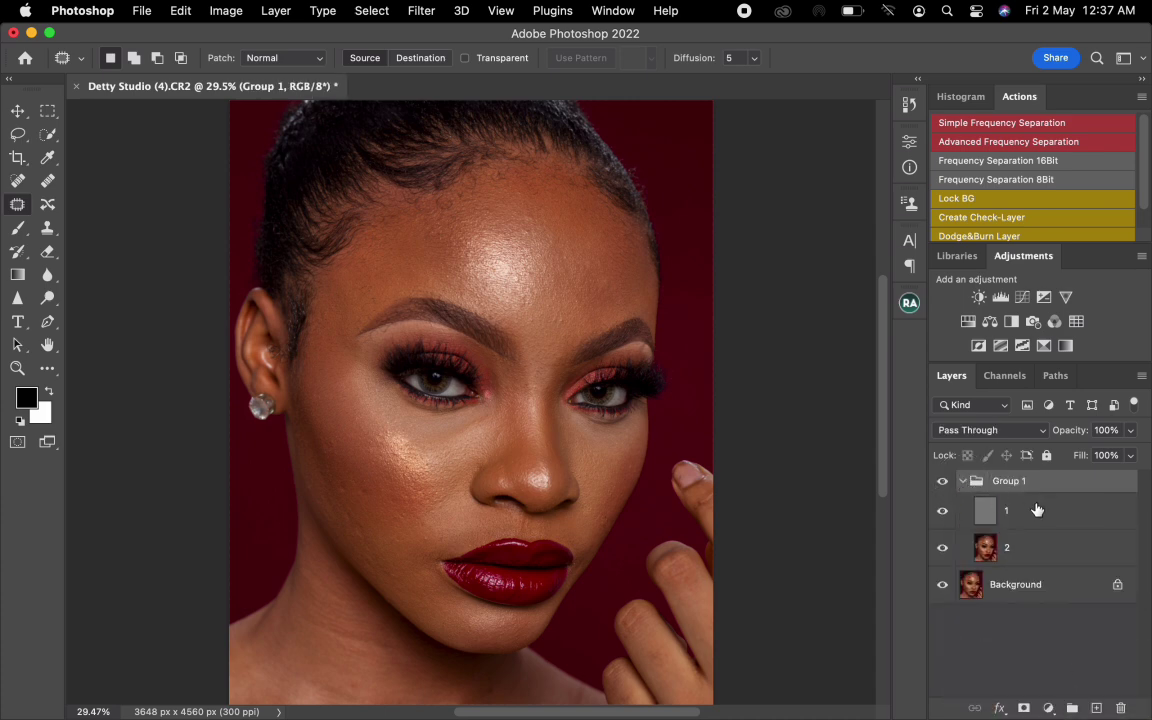
# - Clone clean skin texture onto a spot on the forehead in layer 1 with the Clone Stamp tool
pyautogui.click(1031, 517)
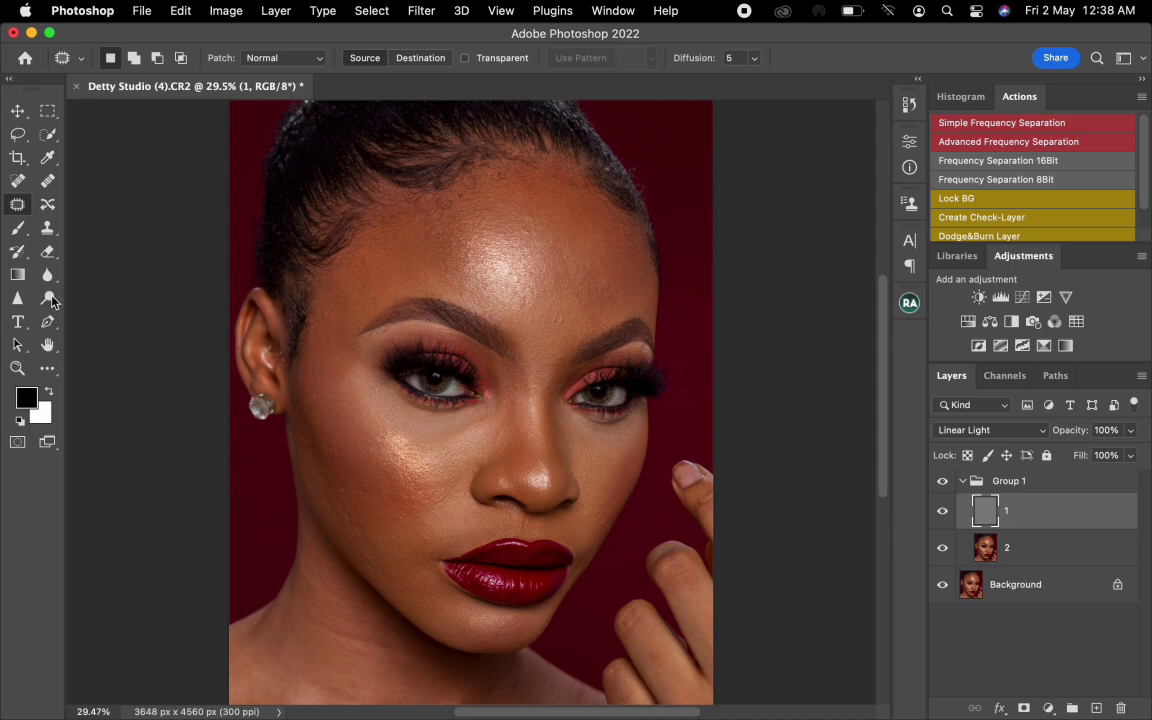
pyautogui.click(50, 230)
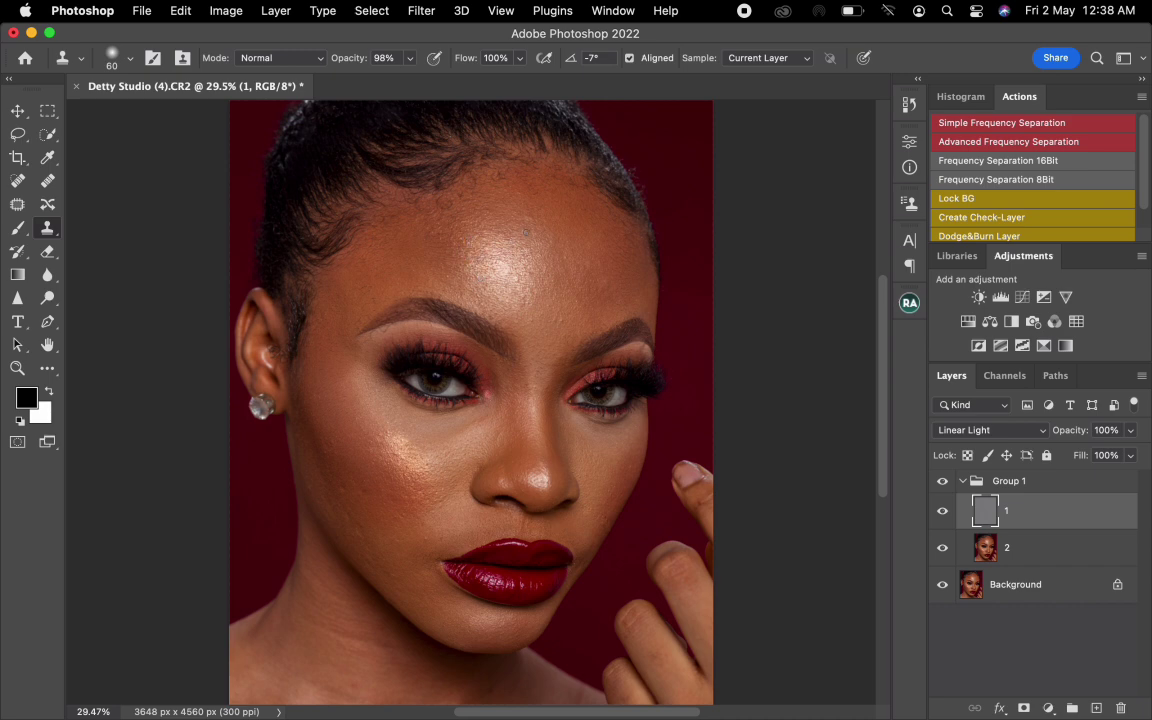
pyautogui.click(475, 207)
pyautogui.click(529, 234)
# - Ready the Mixer Brush on layer 2 and clean the brush of any loaded colour
pyautogui.click(1019, 556)
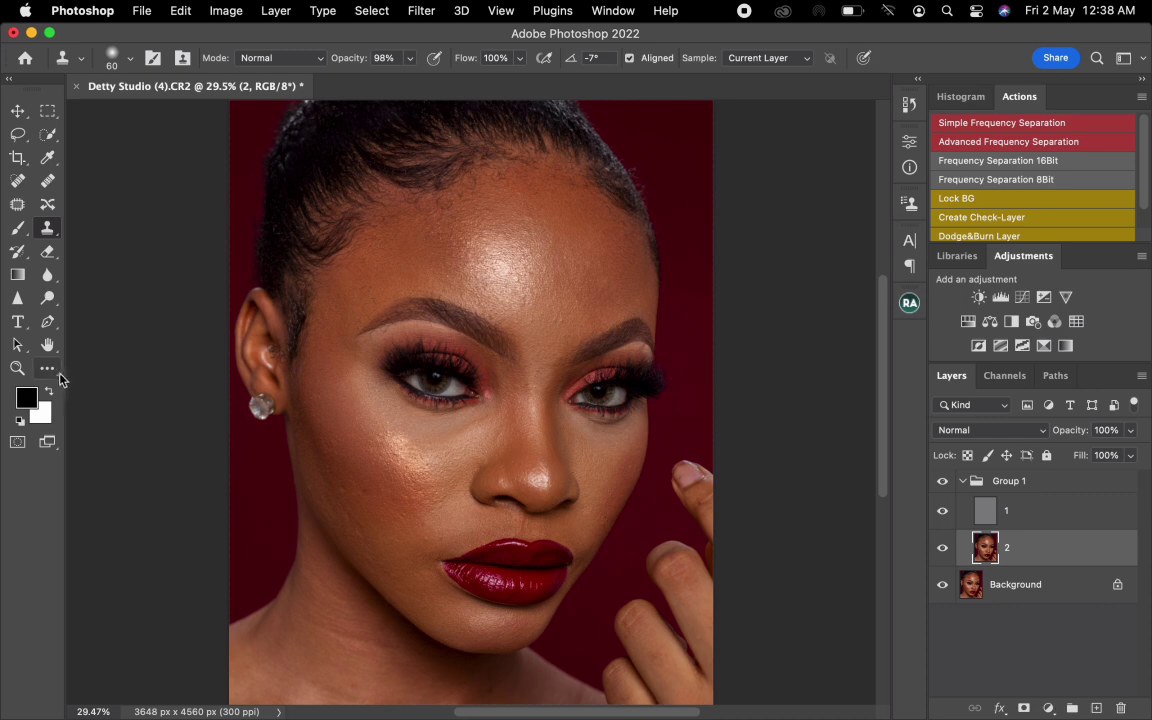
pyautogui.click(49, 370)
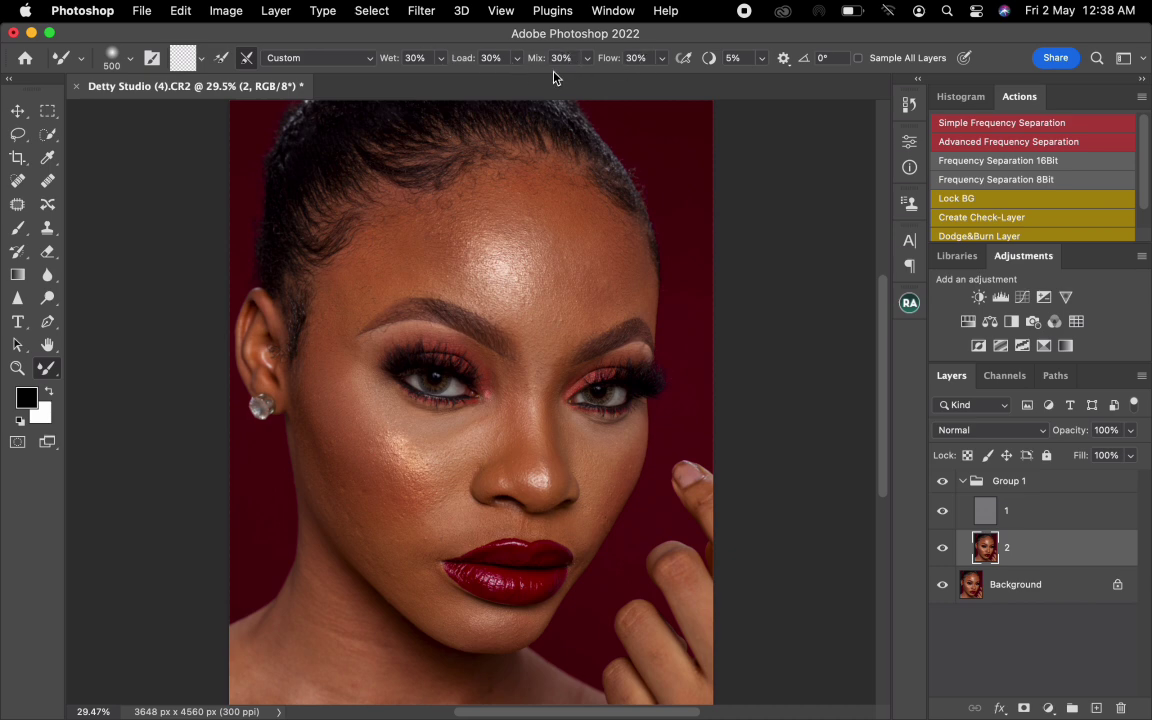
pyautogui.click(202, 62)
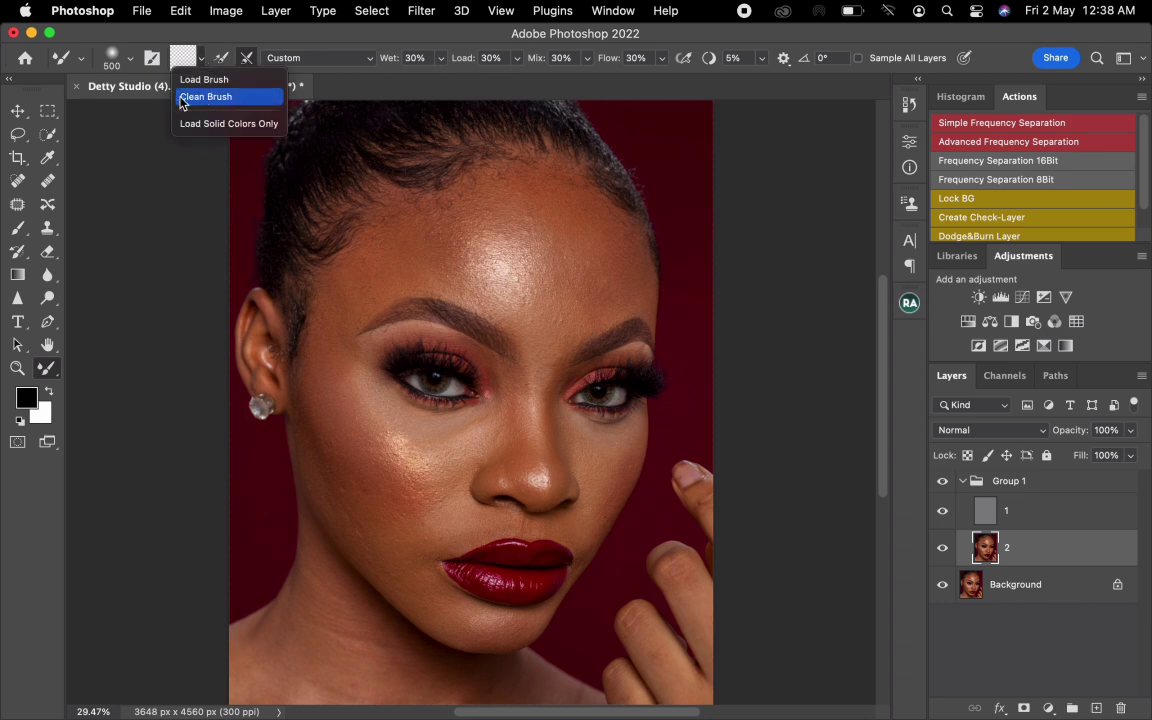
pyautogui.click(211, 97)
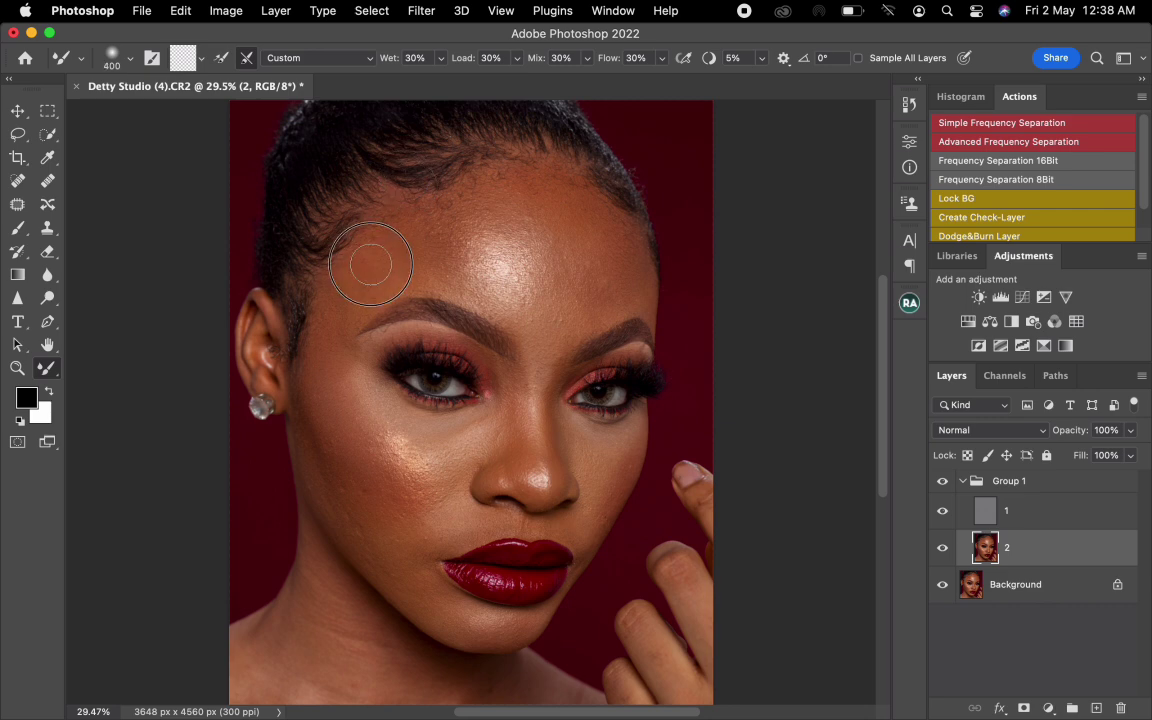
# - Blend the forehead tones and highlight on layer 2 with the Mixer Brush, varying its size between about 250 and 600 px
pyautogui.press(']')
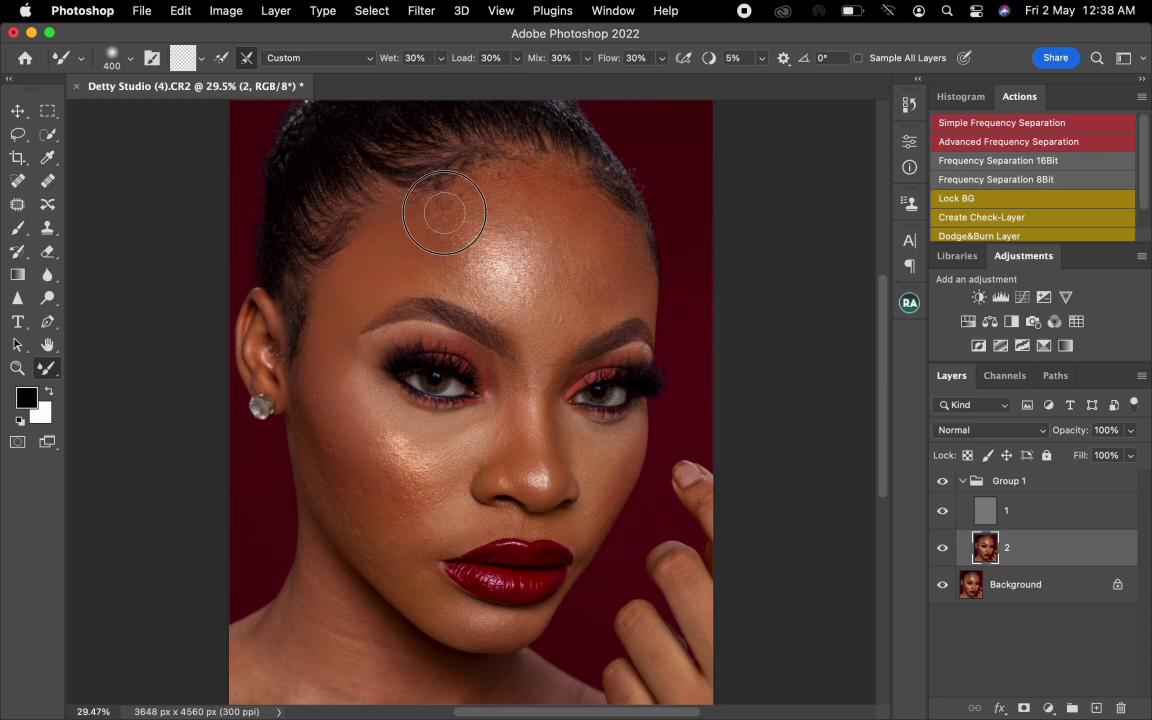
pyautogui.press(']')
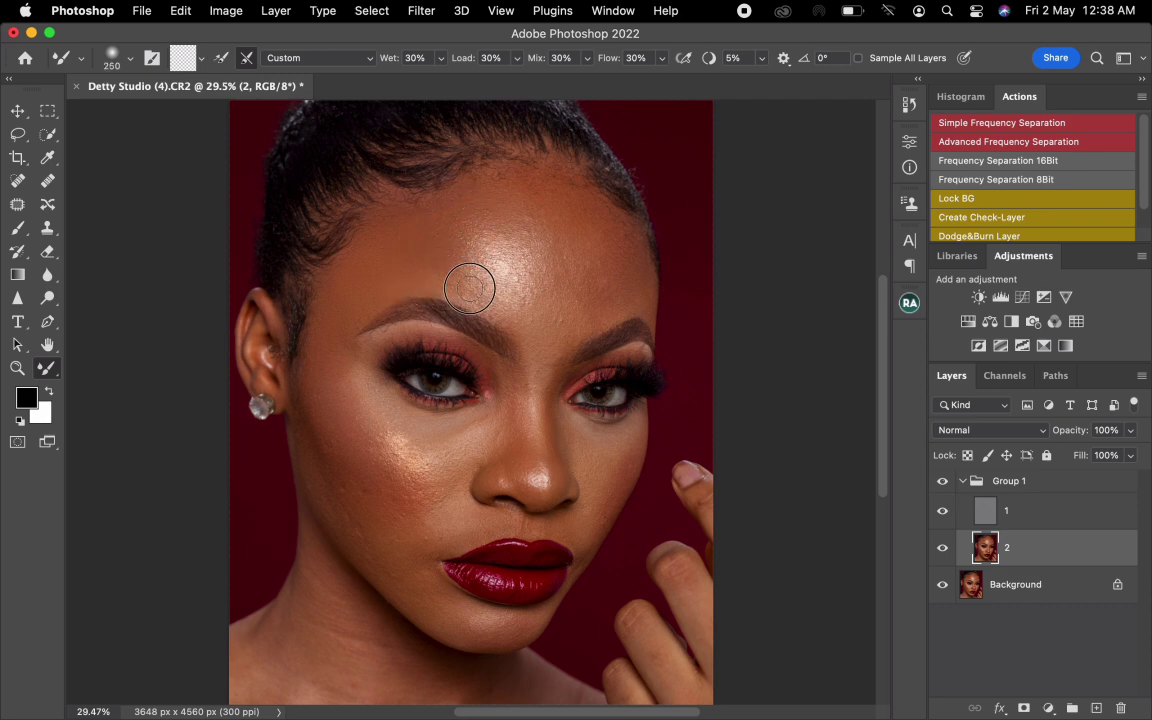
pyautogui.press(']')
pyautogui.press(']')
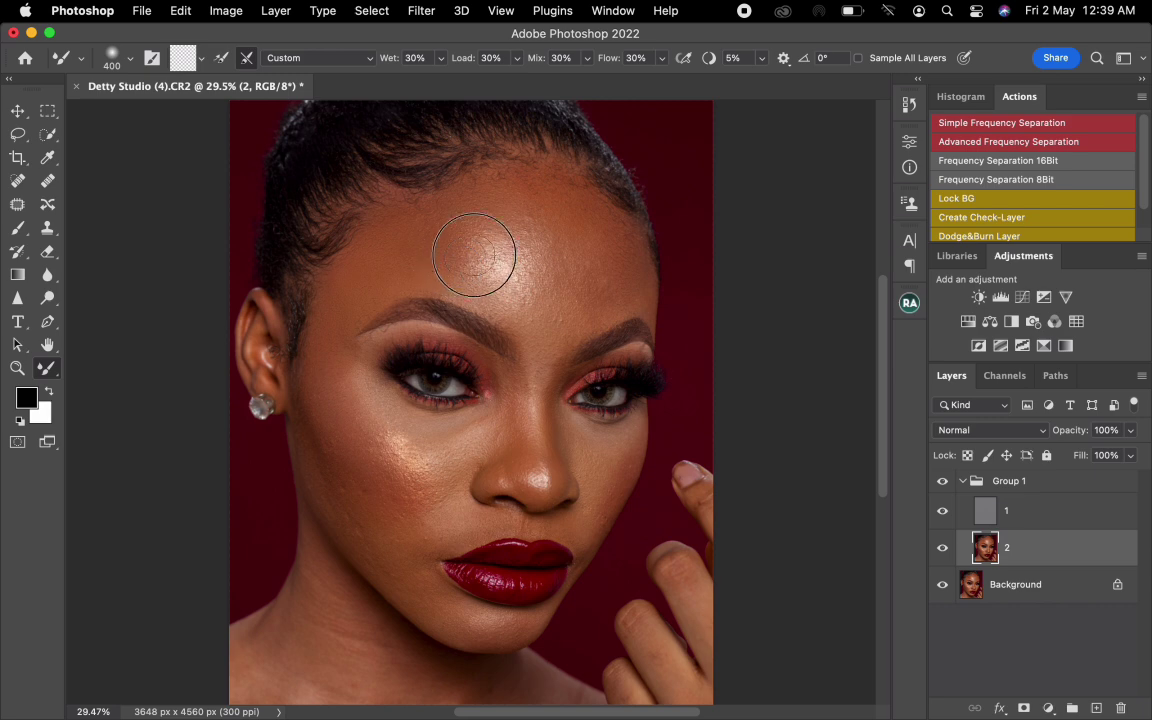
pyautogui.press(']')
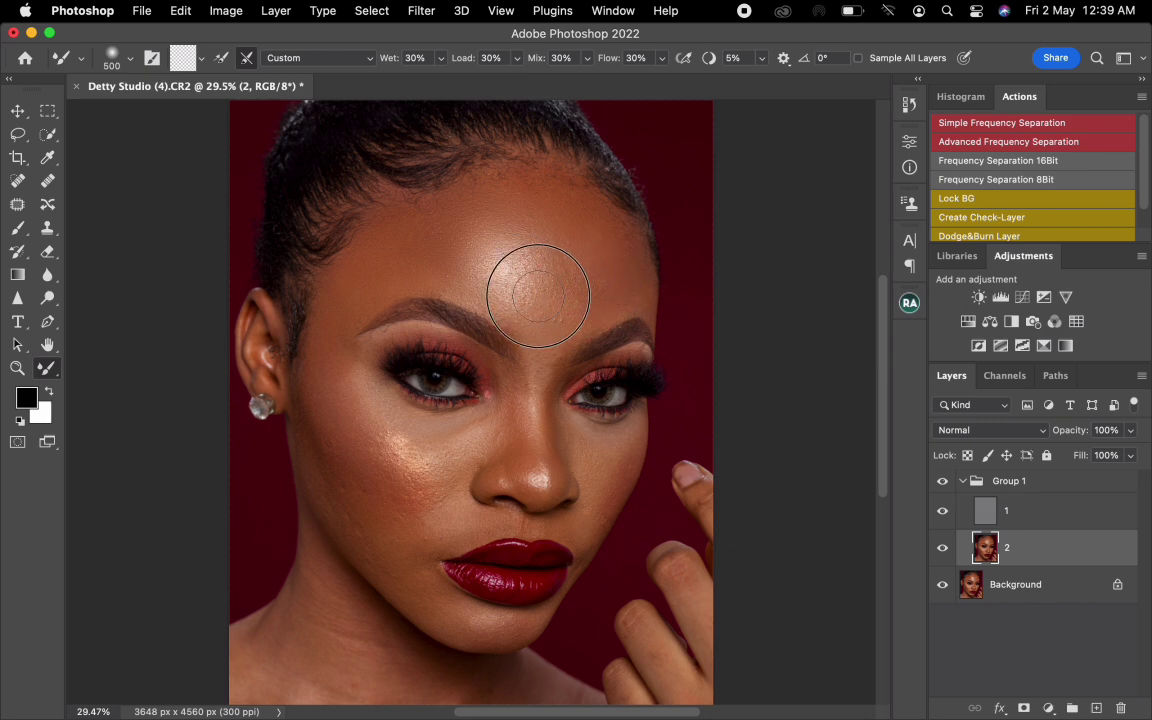
pyautogui.press(']')
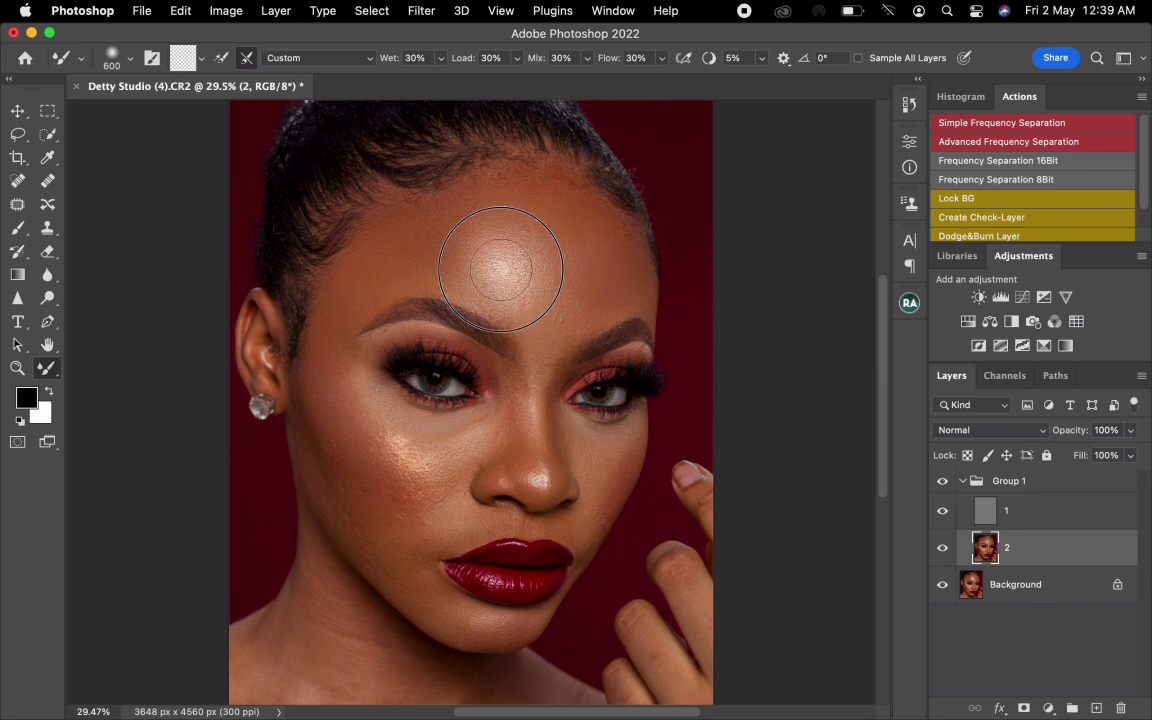
pyautogui.press('[')
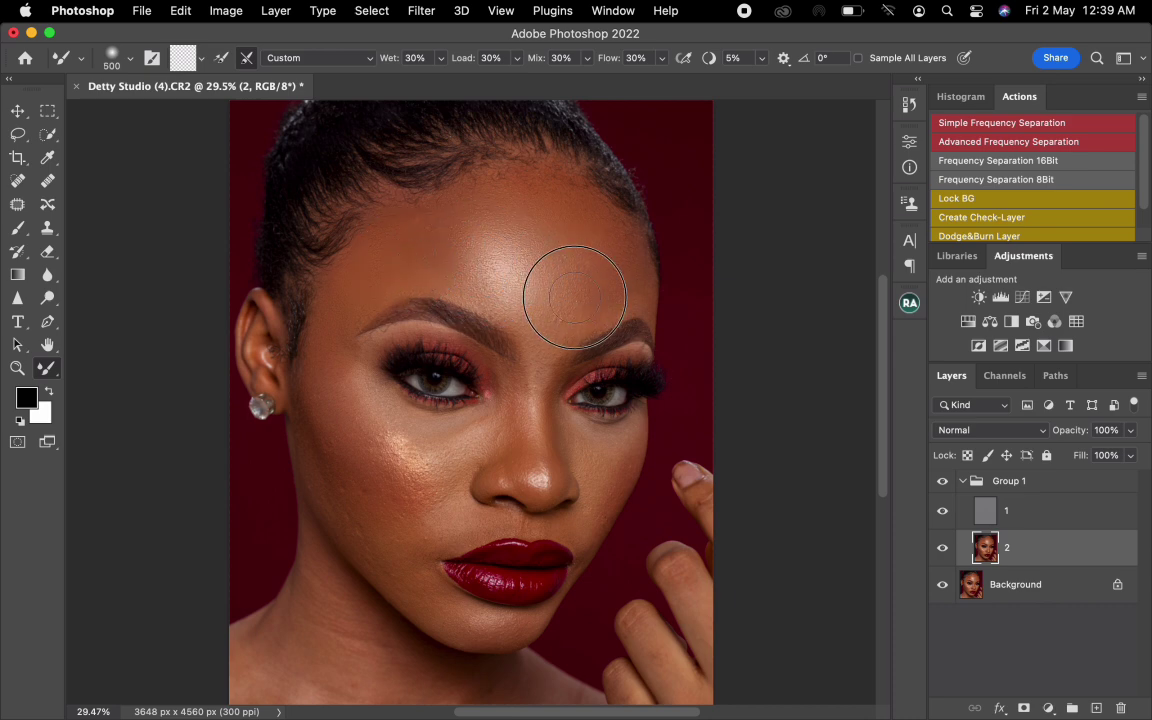
pyautogui.press(']')
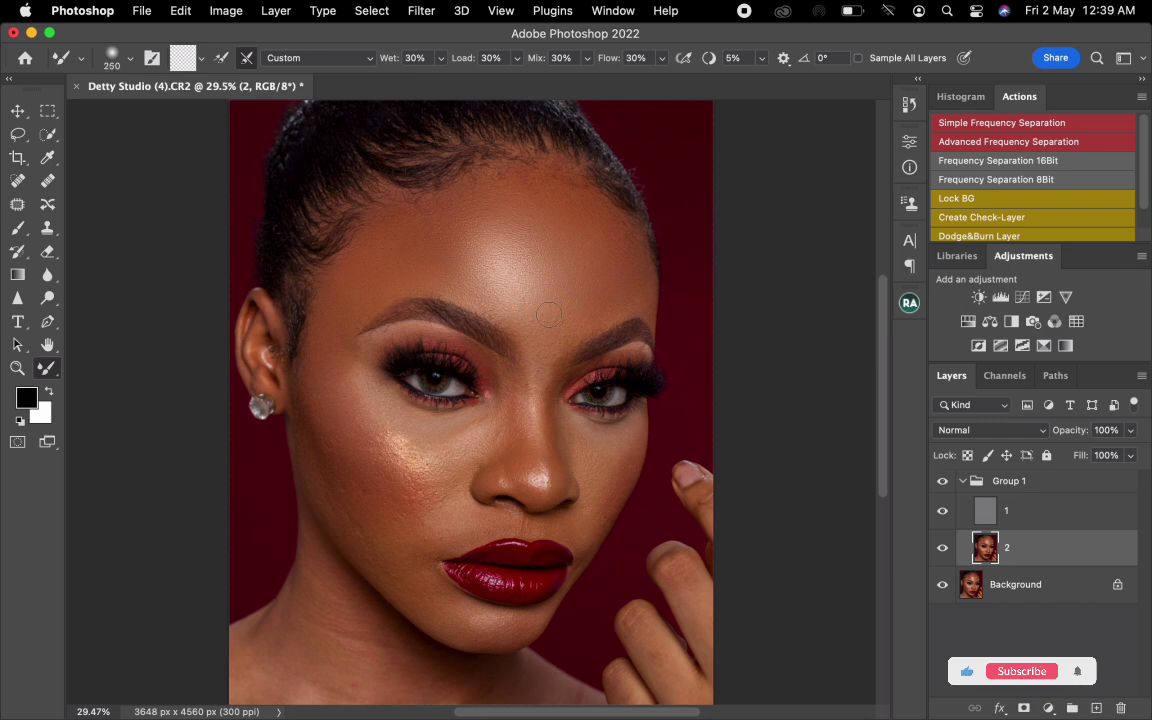
pyautogui.press(']')
pyautogui.press(']')
pyautogui.press(']')
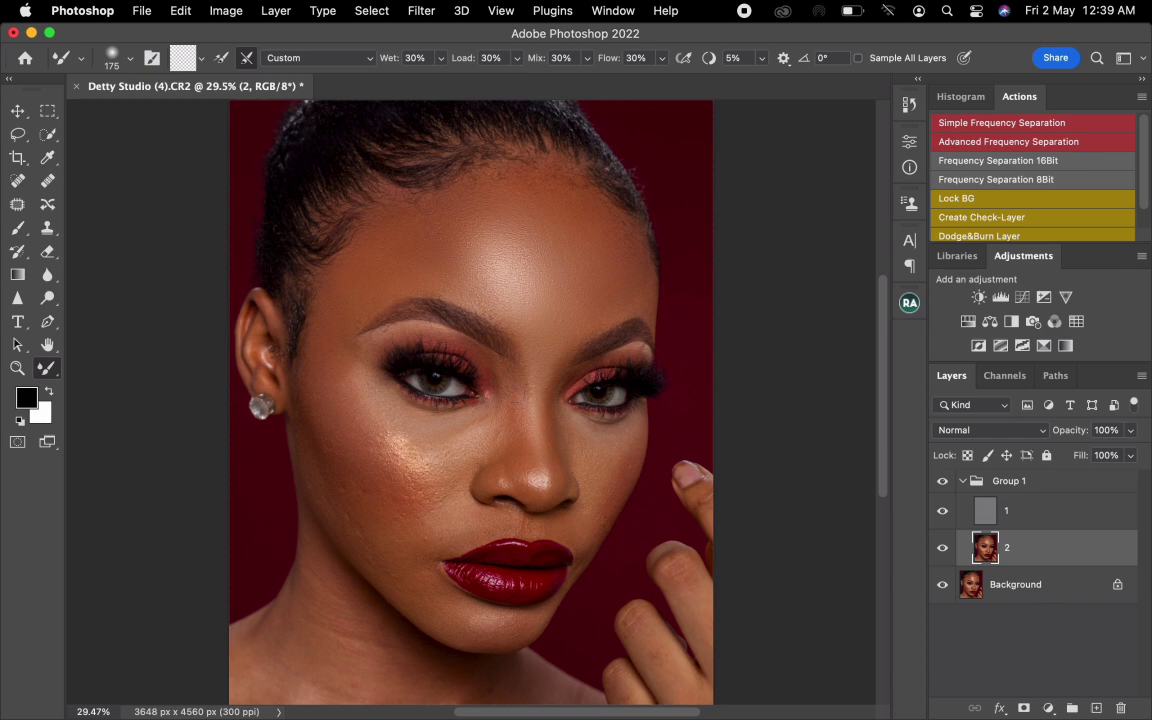
# - Blend the skin tones along the nose bridge and beside the nose on layer 2, starting from a brush of about 175 px
pyautogui.press(']')
pyautogui.press(']')
pyautogui.moveTo(486, 425); pyautogui.dragTo(488, 438)
pyautogui.moveTo(553, 386)
pyautogui.mouseDown()
pyautogui.moveTo(578, 372)
pyautogui.moveTo(569, 374)
pyautogui.mouseUp()
pyautogui.press(']')
pyautogui.moveTo(545, 412)
pyautogui.mouseDown()
pyautogui.moveTo(555, 473)
pyautogui.moveTo(541, 495)
pyautogui.moveTo(488, 481)
pyautogui.mouseUp()
# - Smooth the tones from the temple down the outer cheek on the earring side with a 400 to 600 px Mixer Brush
pyautogui.moveTo(359, 361)
pyautogui.mouseDown()
pyautogui.moveTo(370, 348)
pyautogui.moveTo(328, 399)
pyautogui.mouseUp()
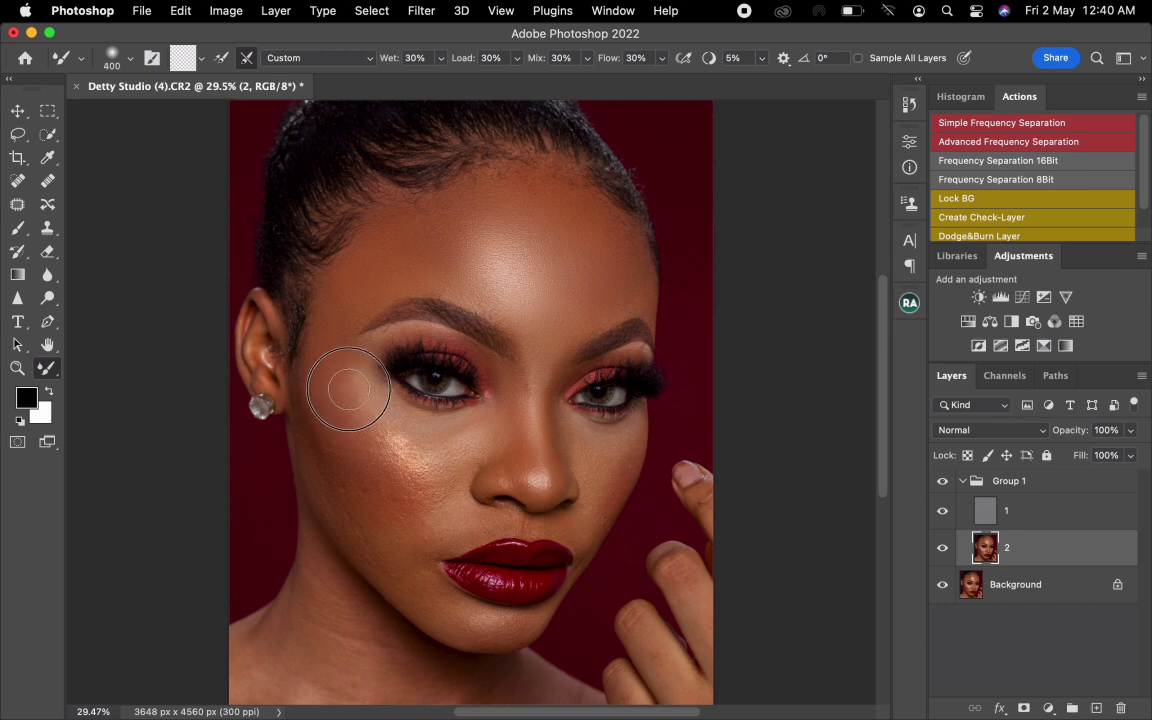
pyautogui.press(']')
pyautogui.press(']')
pyautogui.moveTo(337, 454)
pyautogui.mouseDown()
pyautogui.moveTo(344, 520)
pyautogui.moveTo(311, 414)
pyautogui.moveTo(348, 505)
pyautogui.moveTo(338, 483)
pyautogui.moveTo(360, 509)
pyautogui.moveTo(338, 476)
pyautogui.moveTo(394, 565)
pyautogui.moveTo(328, 461)
pyautogui.moveTo(352, 495)
pyautogui.moveTo(325, 429)
pyautogui.moveTo(325, 381)
pyautogui.moveTo(330, 420)
pyautogui.mouseUp()
pyautogui.press(']')
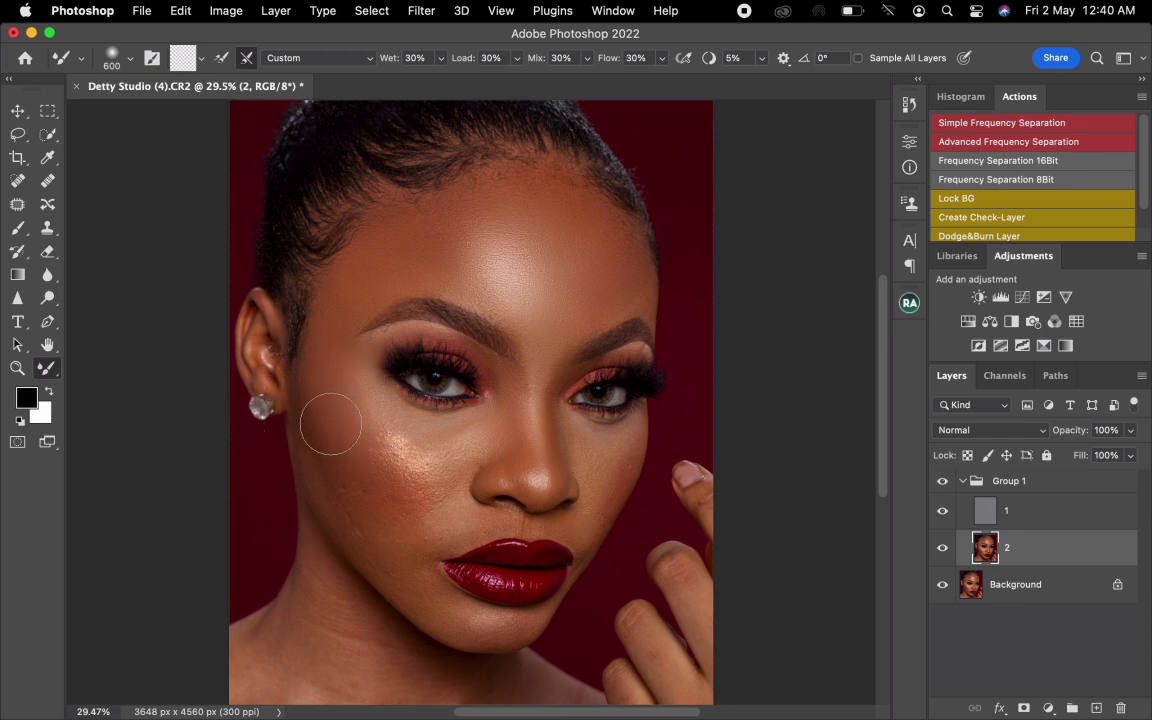
pyautogui.moveTo(331, 424)
pyautogui.mouseDown()
pyautogui.moveTo(368, 470)
pyautogui.moveTo(362, 506)
pyautogui.mouseUp()
# - Reduce the Mixer Brush and soften the shiny highlight on the cheek on the earring side
pyautogui.press('[')
pyautogui.press('[')
pyautogui.press('[')
pyautogui.press('[')
pyautogui.press('[')
pyautogui.moveTo(387, 436)
pyautogui.mouseDown()
pyautogui.moveTo(410, 457)
pyautogui.moveTo(394, 444)
pyautogui.moveTo(447, 442)
pyautogui.moveTo(401, 465)
pyautogui.moveTo(432, 489)
pyautogui.moveTo(441, 518)
pyautogui.moveTo(395, 465)
pyautogui.moveTo(411, 524)
pyautogui.moveTo(466, 525)
pyautogui.moveTo(399, 489)
pyautogui.moveTo(355, 409)
pyautogui.moveTo(359, 391)
pyautogui.moveTo(345, 428)
pyautogui.moveTo(362, 468)
pyautogui.moveTo(357, 517)
pyautogui.moveTo(357, 499)
pyautogui.mouseUp()
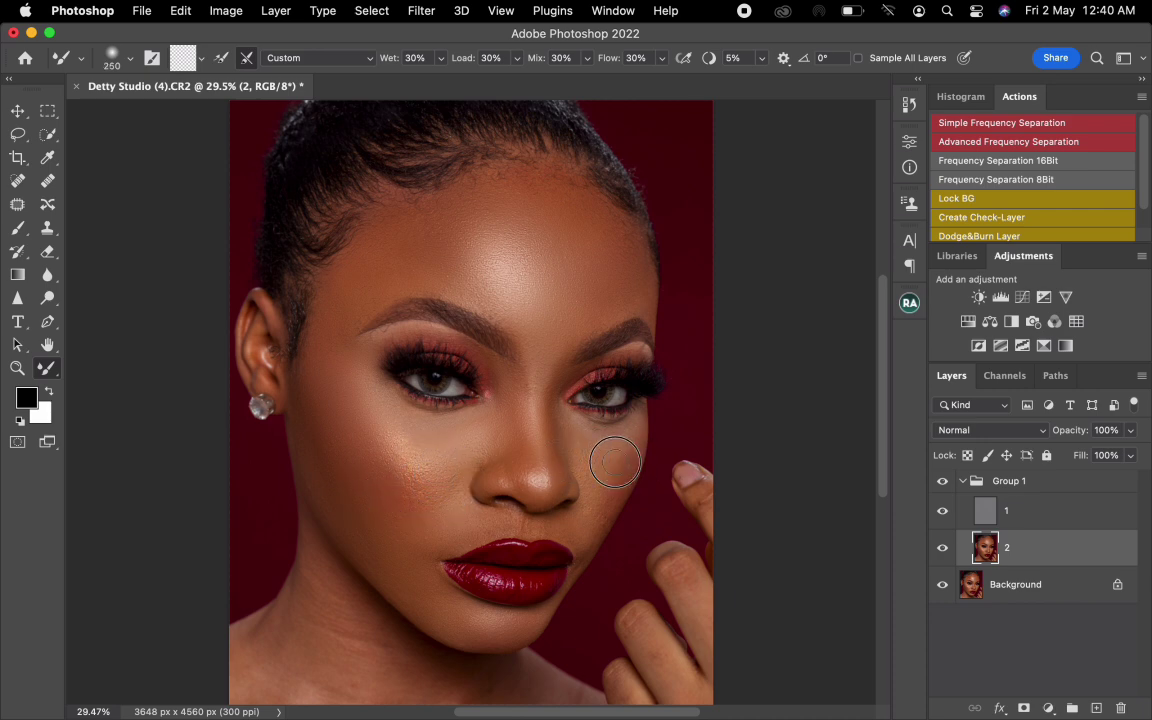
# - Blend the tones on the cheek nearest the hand and around the upper lip with a 200 to 250 px Mixer Brush
pyautogui.moveTo(615, 462)
pyautogui.mouseDown()
pyautogui.moveTo(626, 436)
pyautogui.moveTo(602, 514)
pyautogui.moveTo(579, 534)
pyautogui.moveTo(606, 502)
pyautogui.moveTo(599, 432)
pyautogui.moveTo(589, 442)
pyautogui.moveTo(605, 480)
pyautogui.moveTo(635, 437)
pyautogui.moveTo(599, 522)
pyautogui.moveTo(557, 525)
pyautogui.moveTo(586, 539)
pyautogui.moveTo(571, 537)
pyautogui.mouseUp()
pyautogui.press(']')
pyautogui.press('[')
pyautogui.press('[')
pyautogui.press(']')
pyautogui.press(']')
pyautogui.press('[')
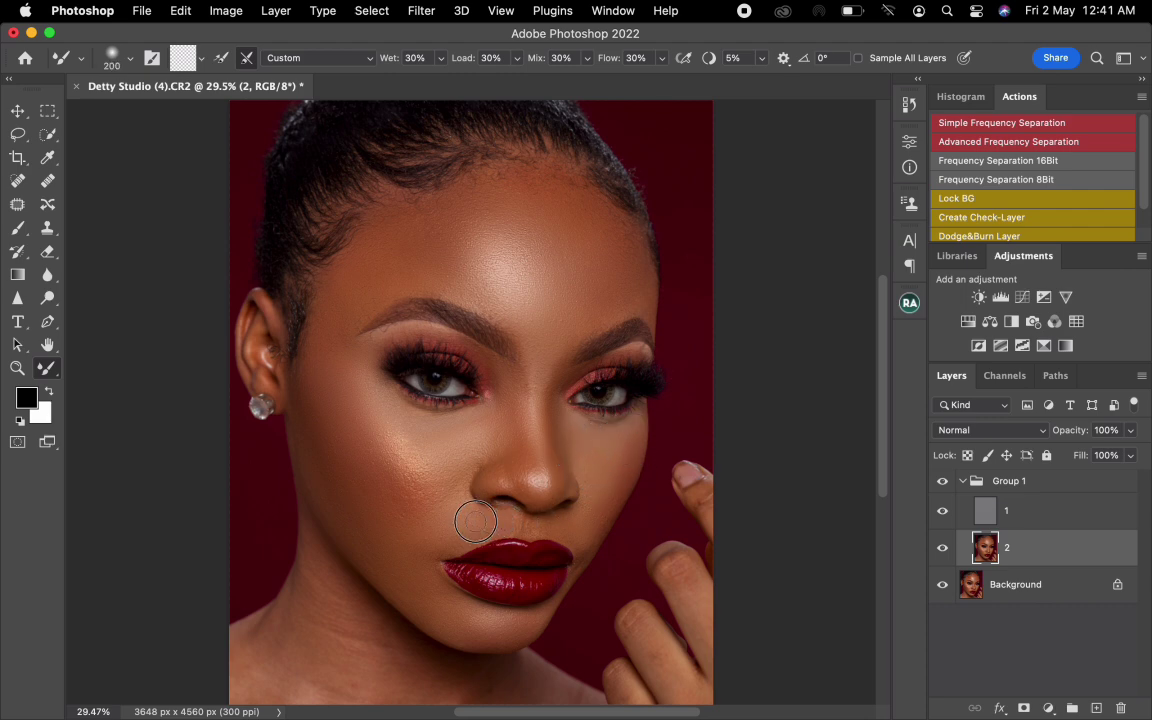
# - Smooth the nose bridge and inner eye corner with a brush of about 250 px, and compare the retouch by toggling Group 1's visibility
pyautogui.press(']')
pyautogui.press(']')
pyautogui.press(']')
pyautogui.press(']')
pyautogui.moveTo(544, 383)
pyautogui.mouseDown()
pyautogui.moveTo(563, 363)
pyautogui.moveTo(546, 378)
pyautogui.mouseUp()
pyautogui.press(']')
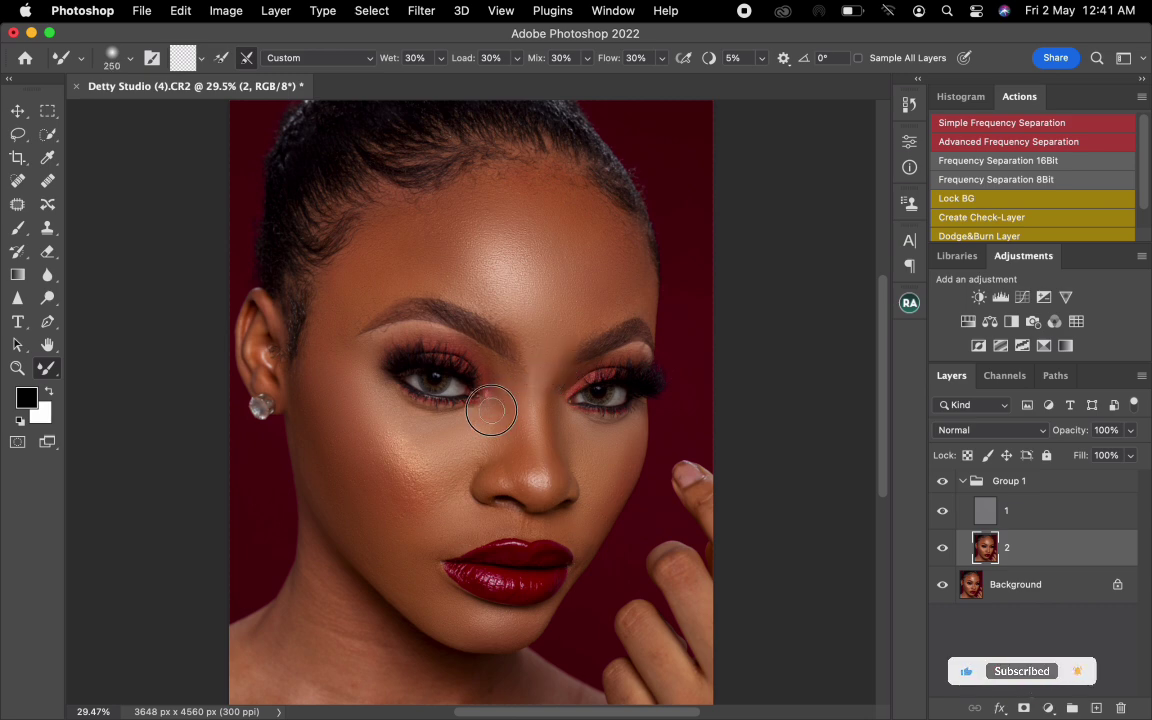
pyautogui.press(']')
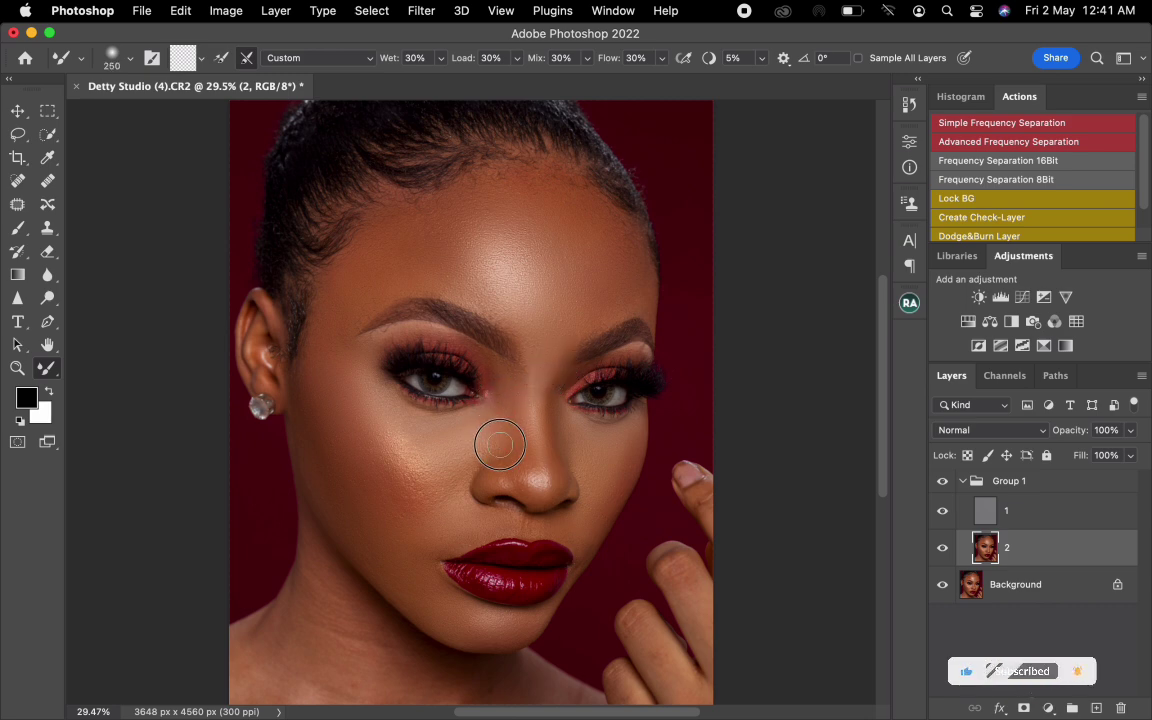
pyautogui.click(943, 484)
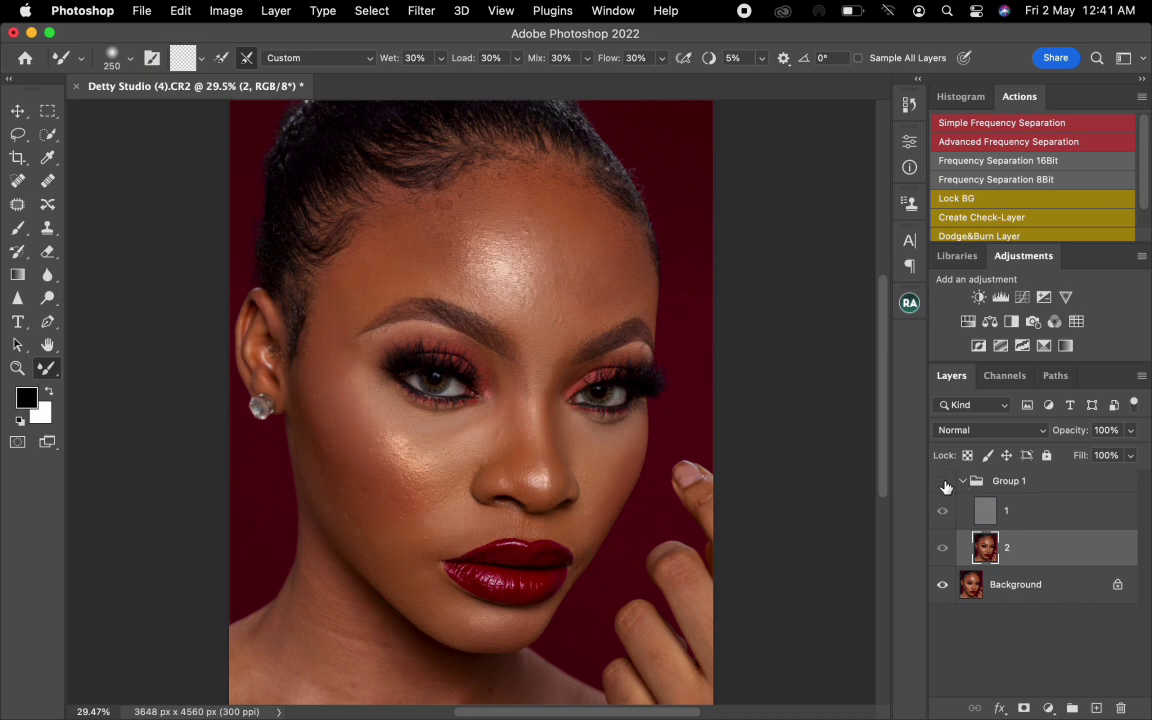
pyautogui.click(943, 484)
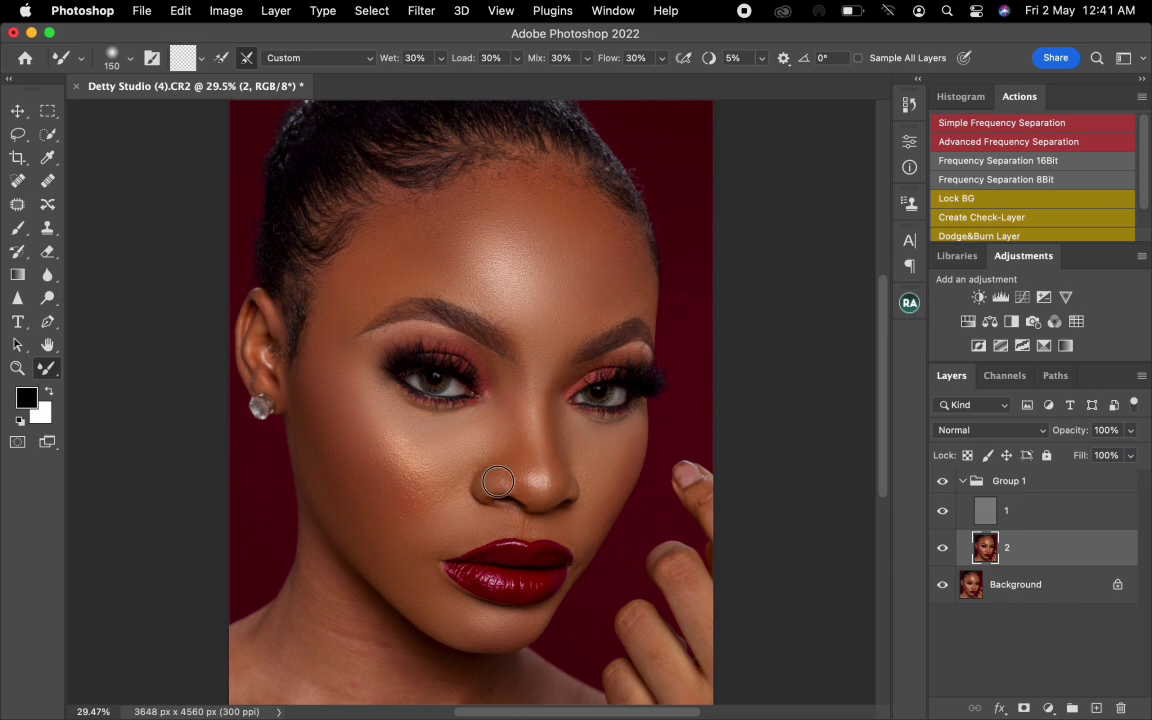
# - Refine the tones above the upper lip at 150 px, at the forehead's outer edge at 300 px and on the earring-side cheek at 400 px
pyautogui.moveTo(519, 518); pyautogui.dragTo(507, 513)
pyautogui.press(']')
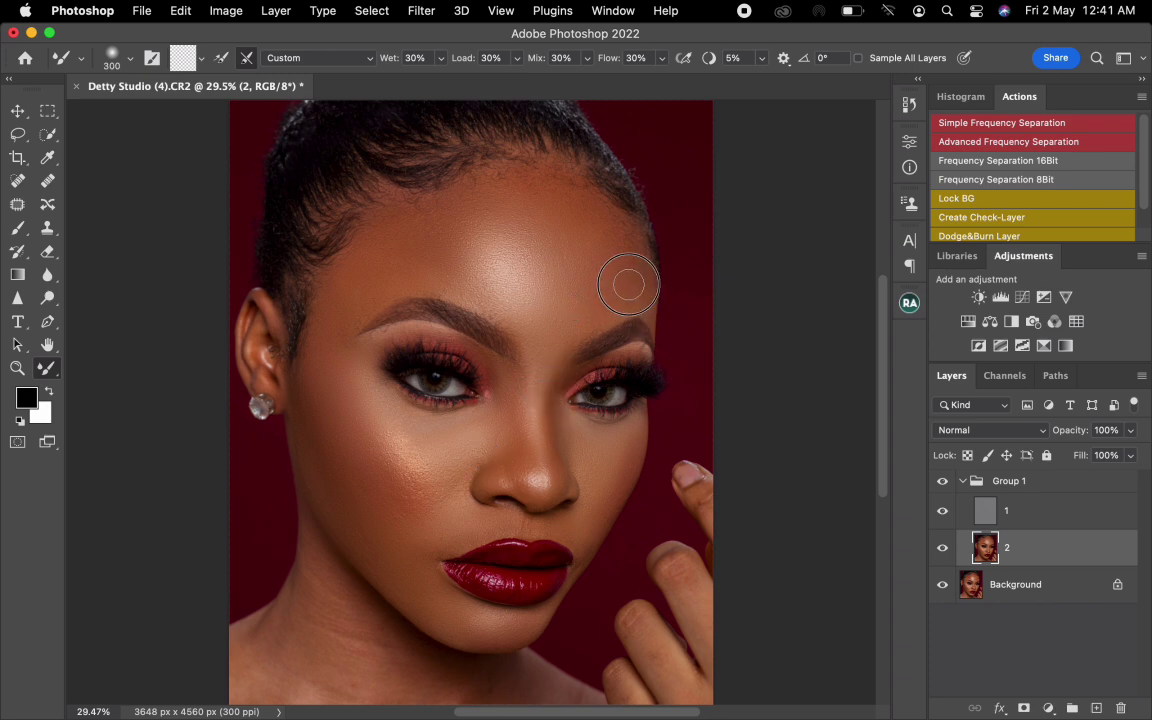
pyautogui.press(']')
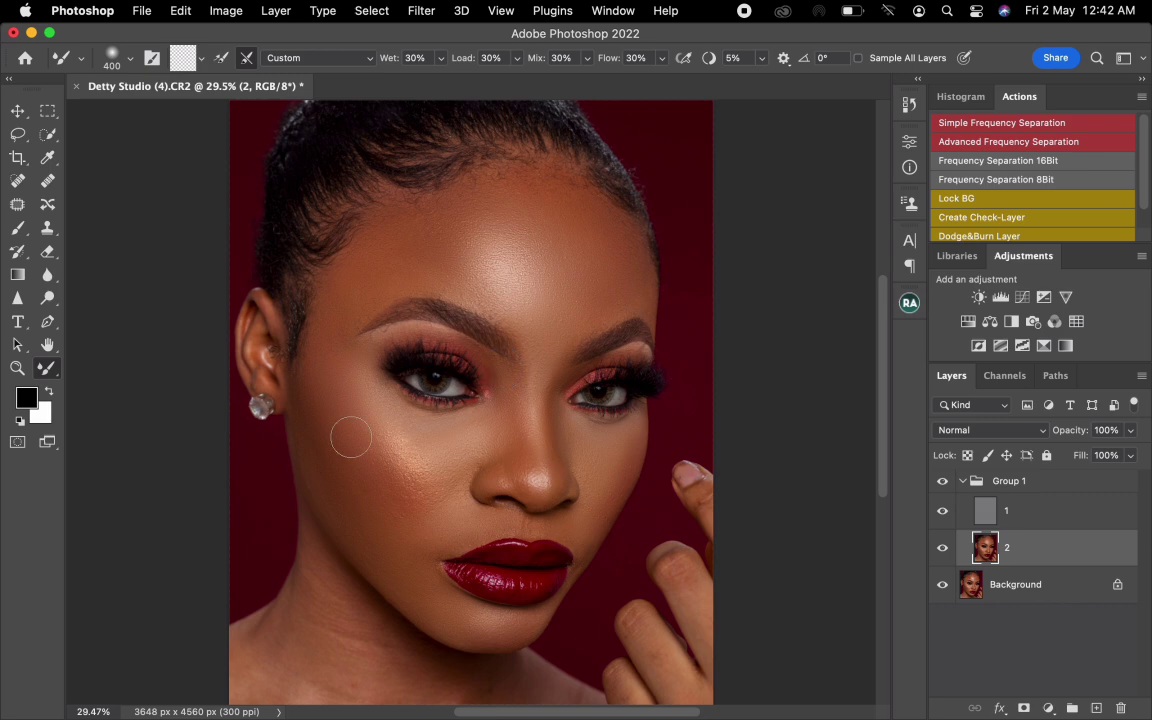
pyautogui.press('[')
pyautogui.press(']')
pyautogui.press(']')
pyautogui.press('[')
pyautogui.press(']')
pyautogui.press(']')
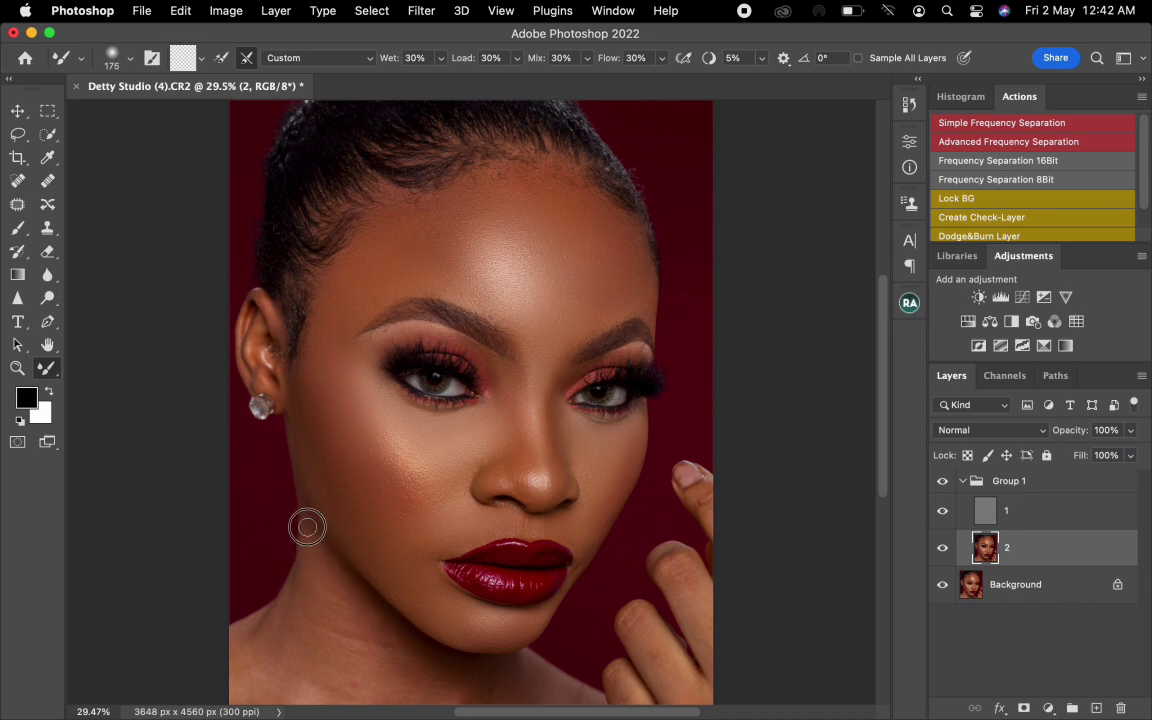
# - Blend the skin tones on the neck and shoulder below the earring with a Mixer Brush of up to 500 px
pyautogui.press(']')
pyautogui.press(']')
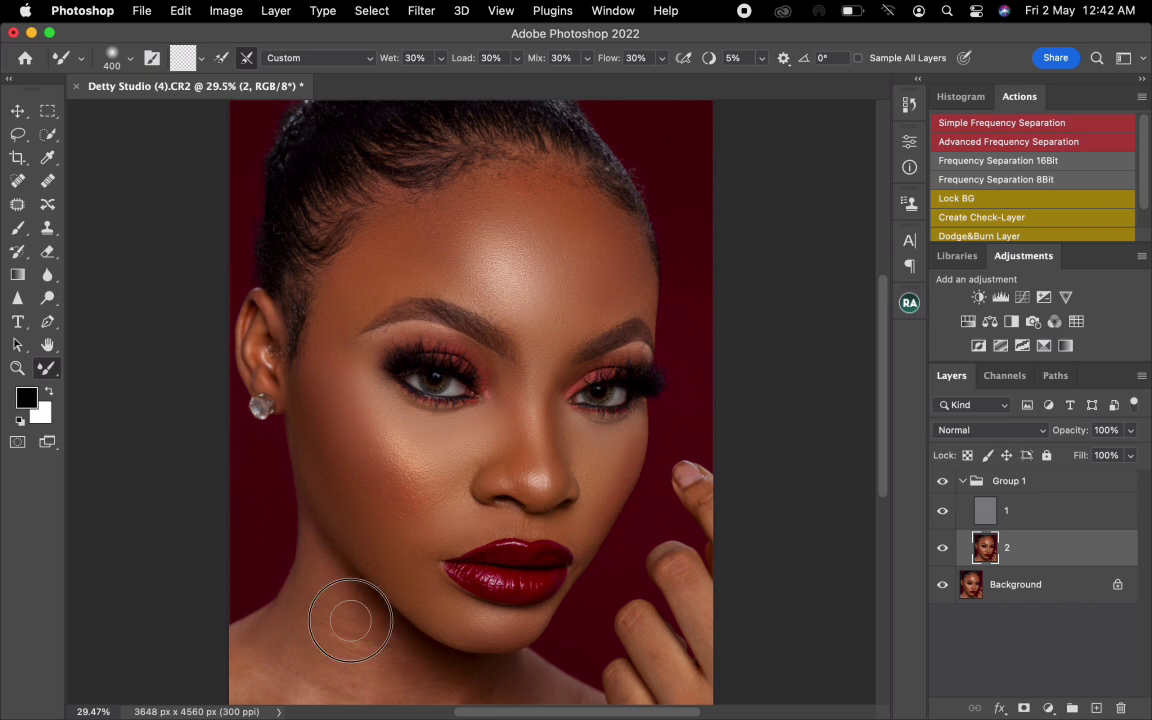
pyautogui.press(']')
pyautogui.press(']')
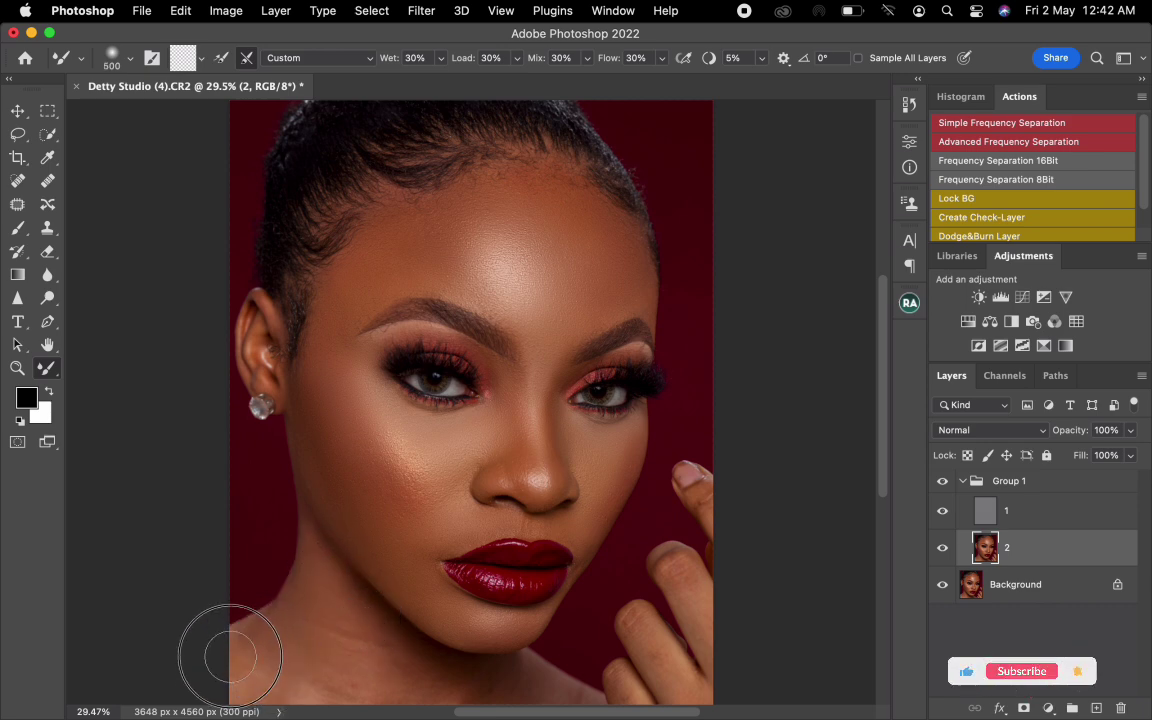
pyautogui.moveTo(279, 651)
pyautogui.mouseDown()
pyautogui.moveTo(316, 629)
pyautogui.moveTo(314, 589)
pyautogui.moveTo(298, 667)
pyautogui.mouseUp()
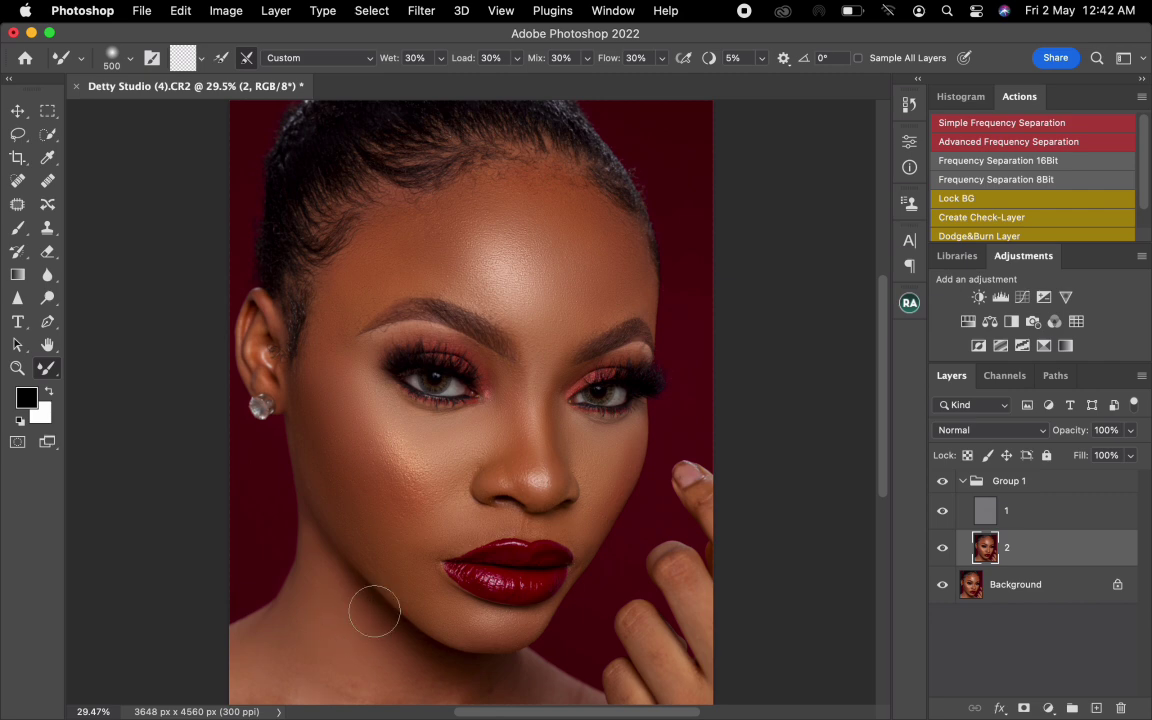
# - Smooth the neck and chest below the chin along the photo's lower edge with a 300 to 600 px Mixer Brush
pyautogui.scroll(-5, 347, 527)
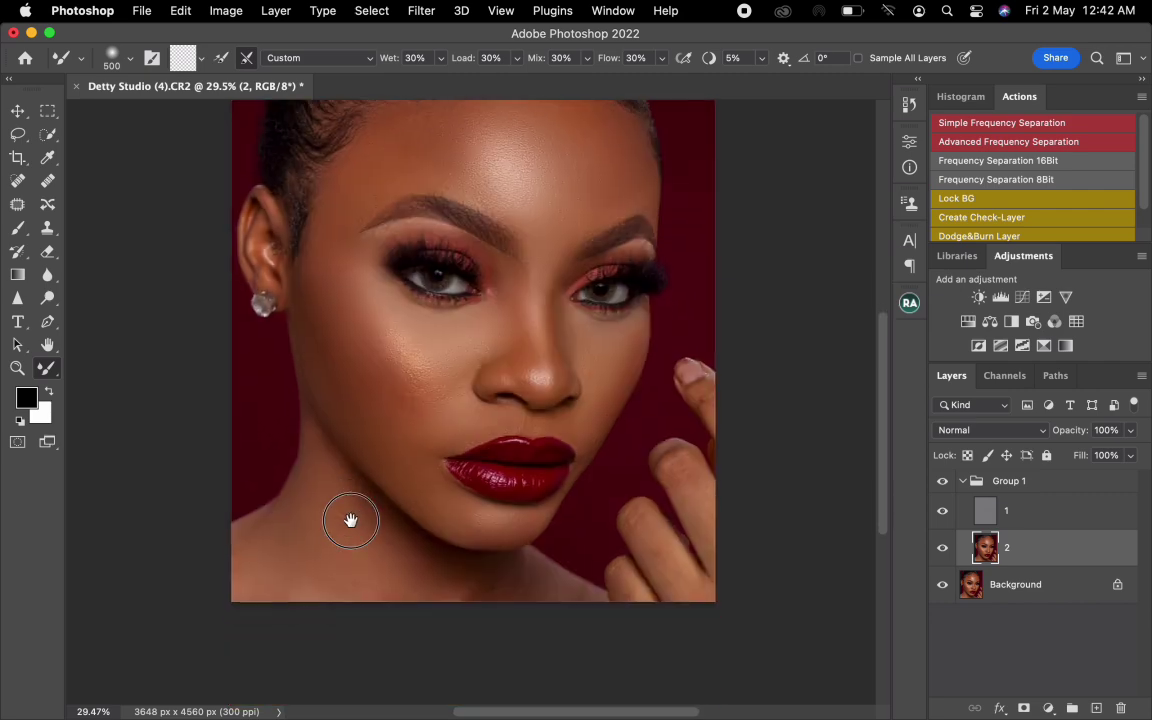
pyautogui.press('[')
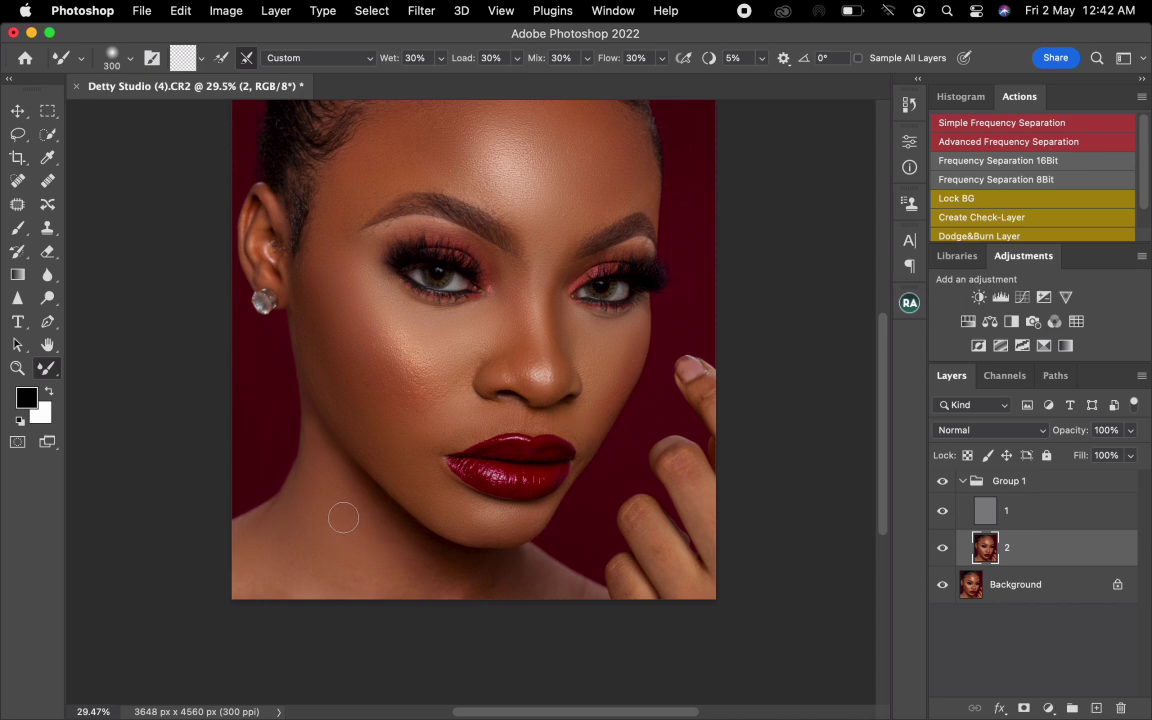
pyautogui.press(']')
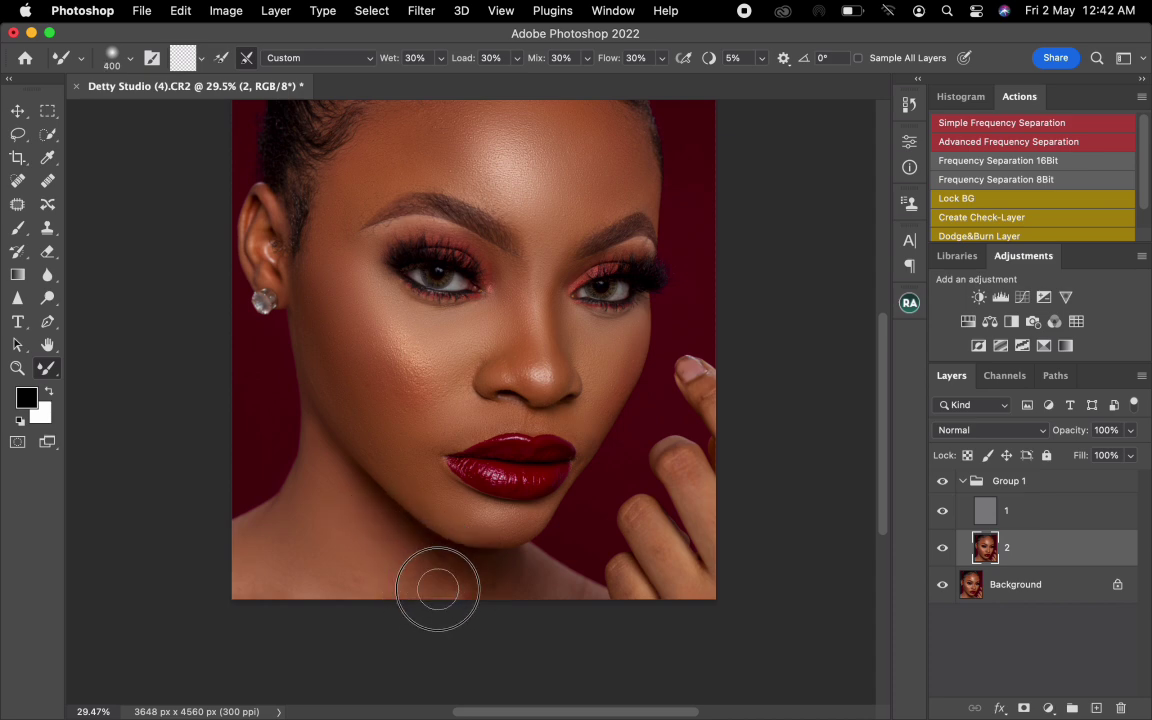
pyautogui.press(']')
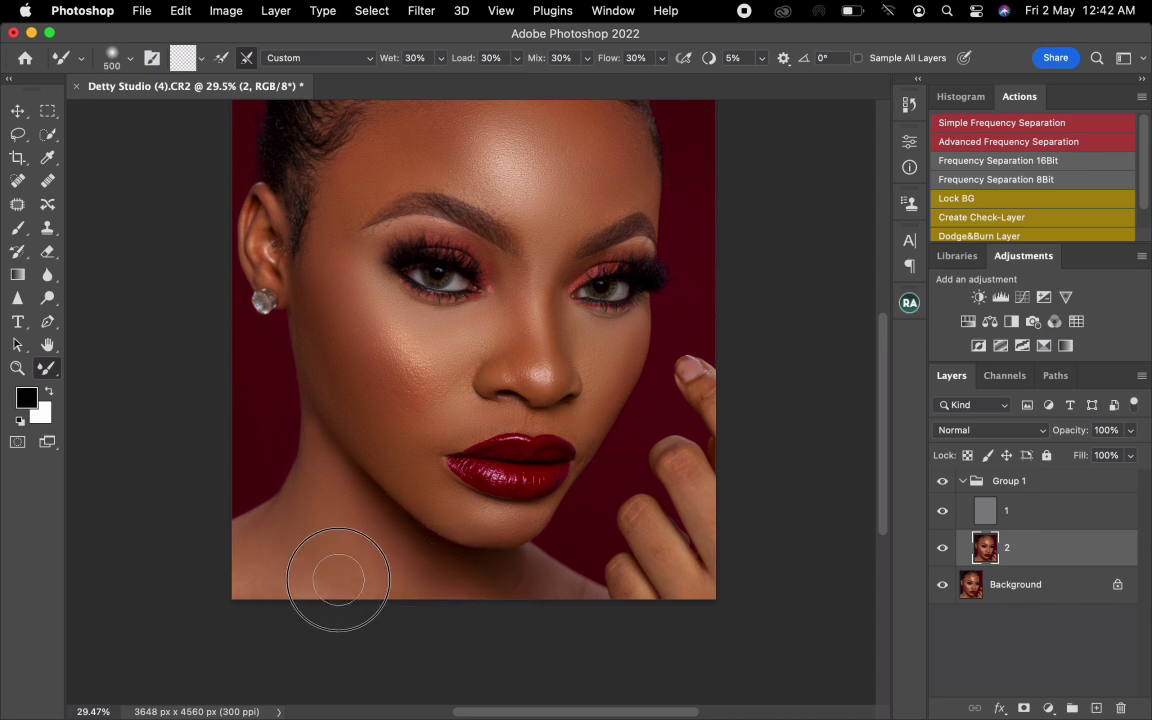
pyautogui.press(']')
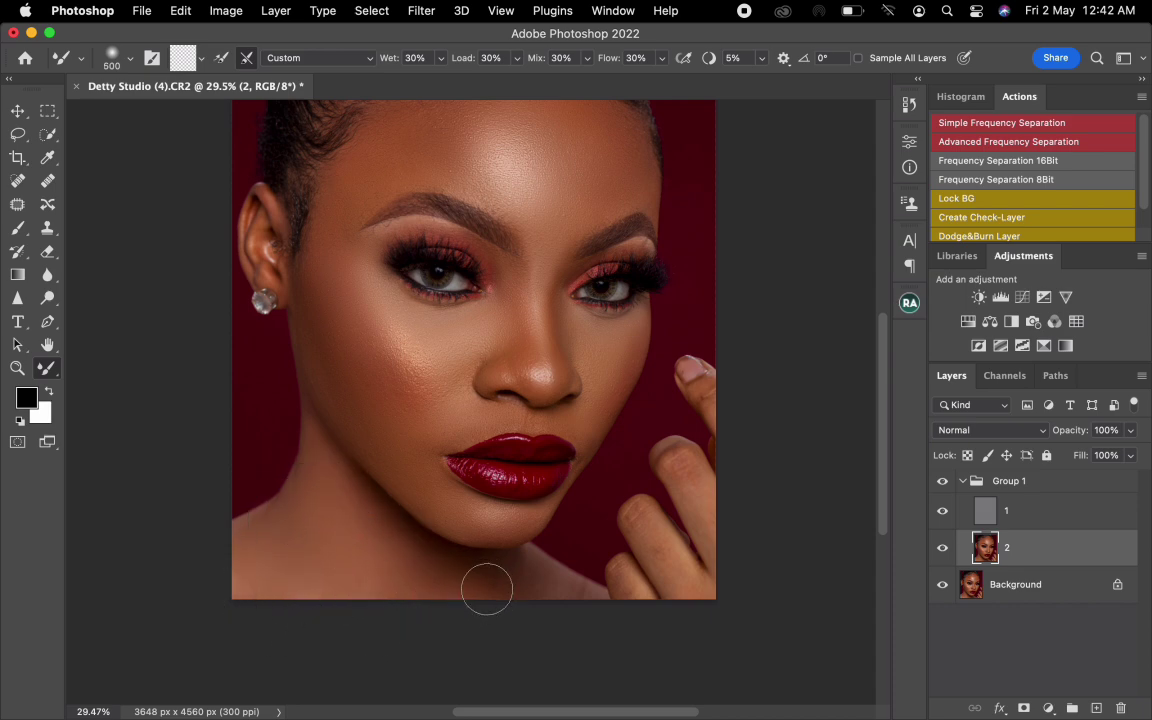
pyautogui.press('[')
pyautogui.press('[')
pyautogui.press('[')
pyautogui.press('[')
pyautogui.press('[')
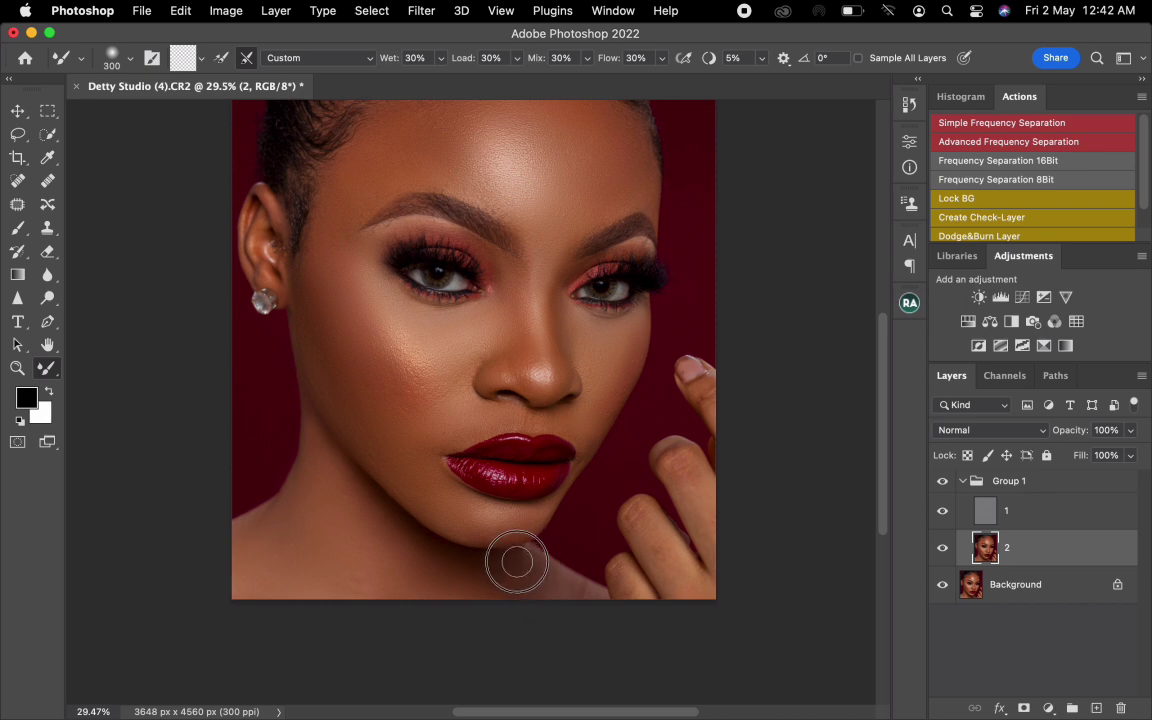
pyautogui.press(']')
pyautogui.press(']')
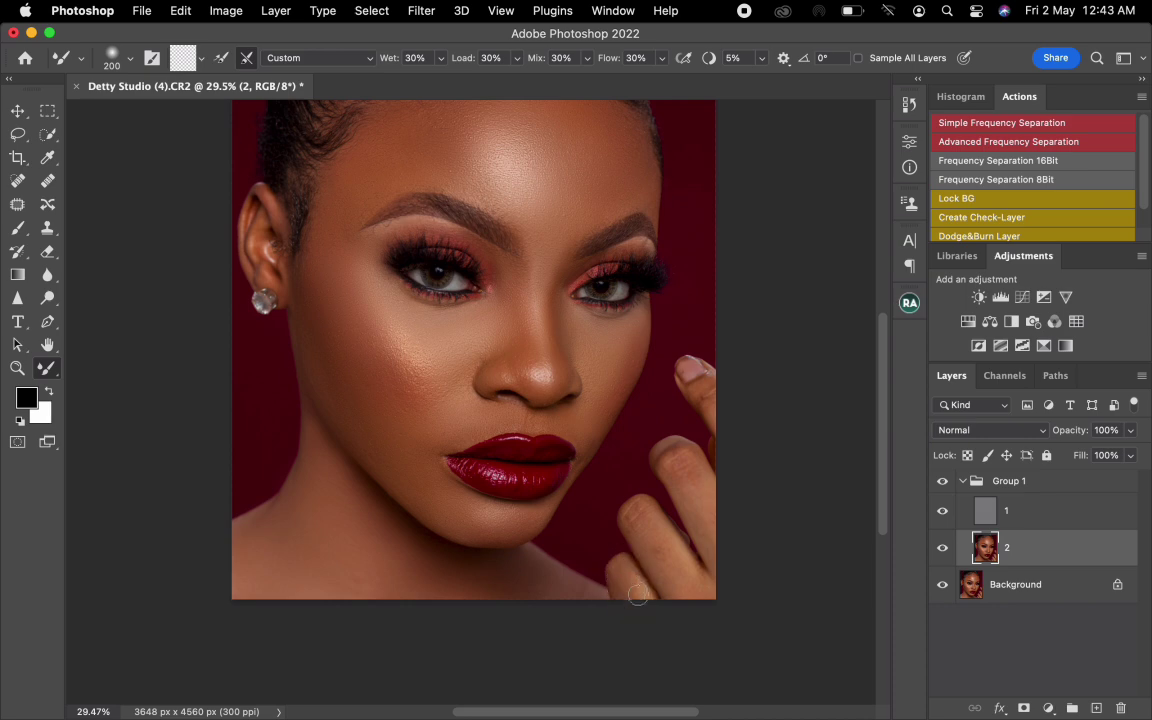
# - Blend the skin tones on the raised hand's fingers, starting from a brush of about 200 px
pyautogui.press(']')
pyautogui.press(']')
pyautogui.moveTo(694, 580); pyautogui.dragTo(696, 487)
pyautogui.press(']')
# - Blend the skin tones from the temple down to the cheek edge beside the earring with a 300 to 400 px Mixer Brush
pyautogui.moveTo(541, 424); pyautogui.dragTo(545, 527)
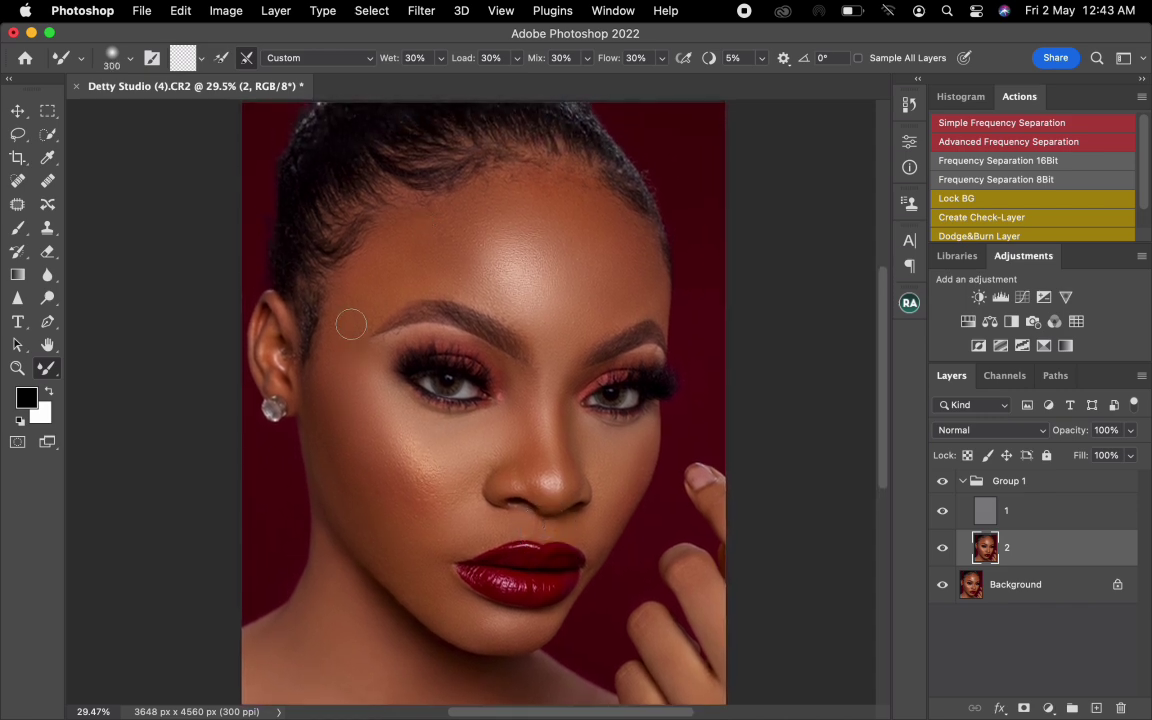
pyautogui.press('[')
pyautogui.press(']')
# - Smooth the forehead tones and the transition down beside the nose, starting from a 500 px Mixer Brush
pyautogui.press(']')
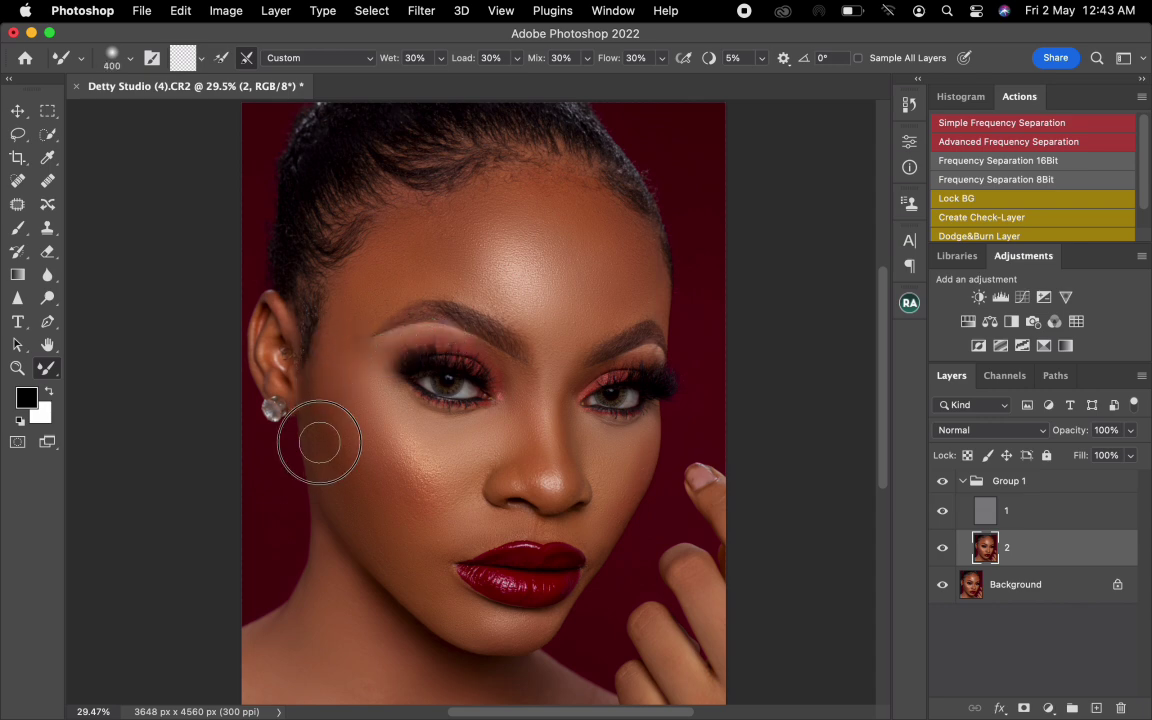
pyautogui.press(']')
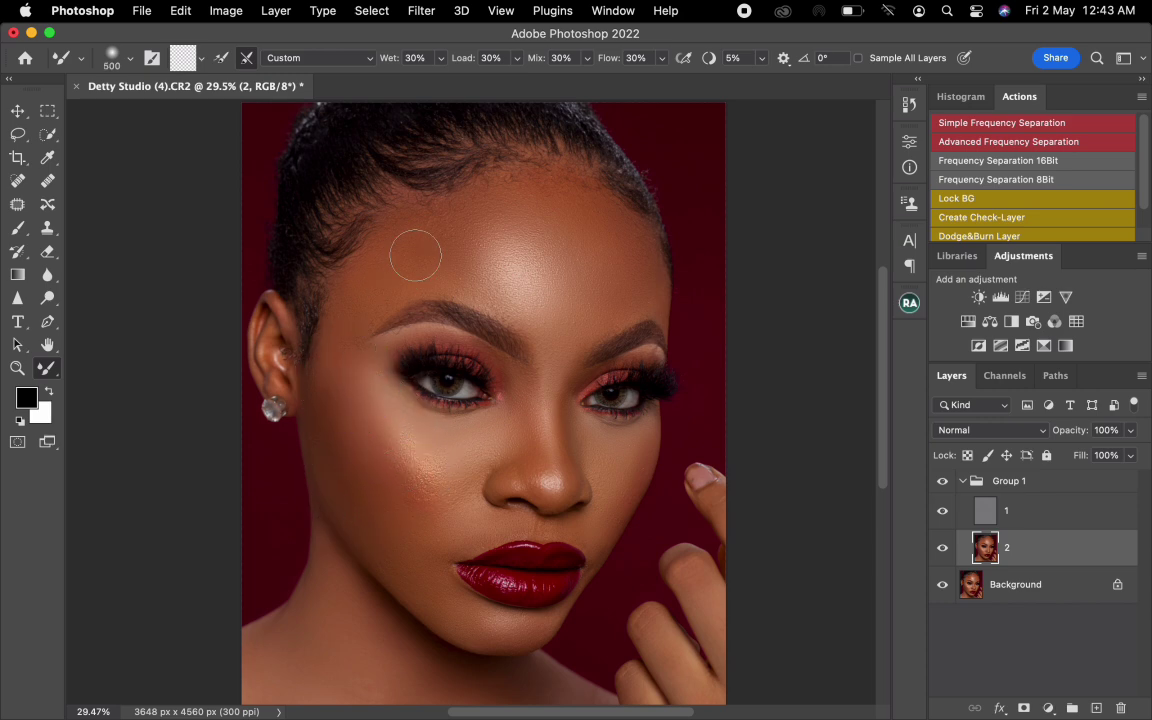
pyautogui.press(']')
# - Blend the earring-side cheek from the temple down to the jaw and the corner of the mouth with a 400 to 500 px brush
pyautogui.press(']')
pyautogui.moveTo(611, 264); pyautogui.dragTo(485, 252)
pyautogui.moveTo(592, 243)
pyautogui.mouseDown()
pyautogui.moveTo(582, 287)
pyautogui.moveTo(493, 427)
pyautogui.mouseUp()
pyautogui.moveTo(346, 475)
pyautogui.mouseDown()
pyautogui.moveTo(329, 454)
pyautogui.moveTo(326, 400)
pyautogui.mouseUp()
pyautogui.press(']')
pyautogui.moveTo(337, 346)
pyautogui.mouseDown()
pyautogui.moveTo(362, 481)
pyautogui.moveTo(350, 500)
pyautogui.moveTo(341, 486)
pyautogui.moveTo(389, 551)
pyautogui.mouseUp()
pyautogui.press(']')
pyautogui.press(']')
pyautogui.press(']')
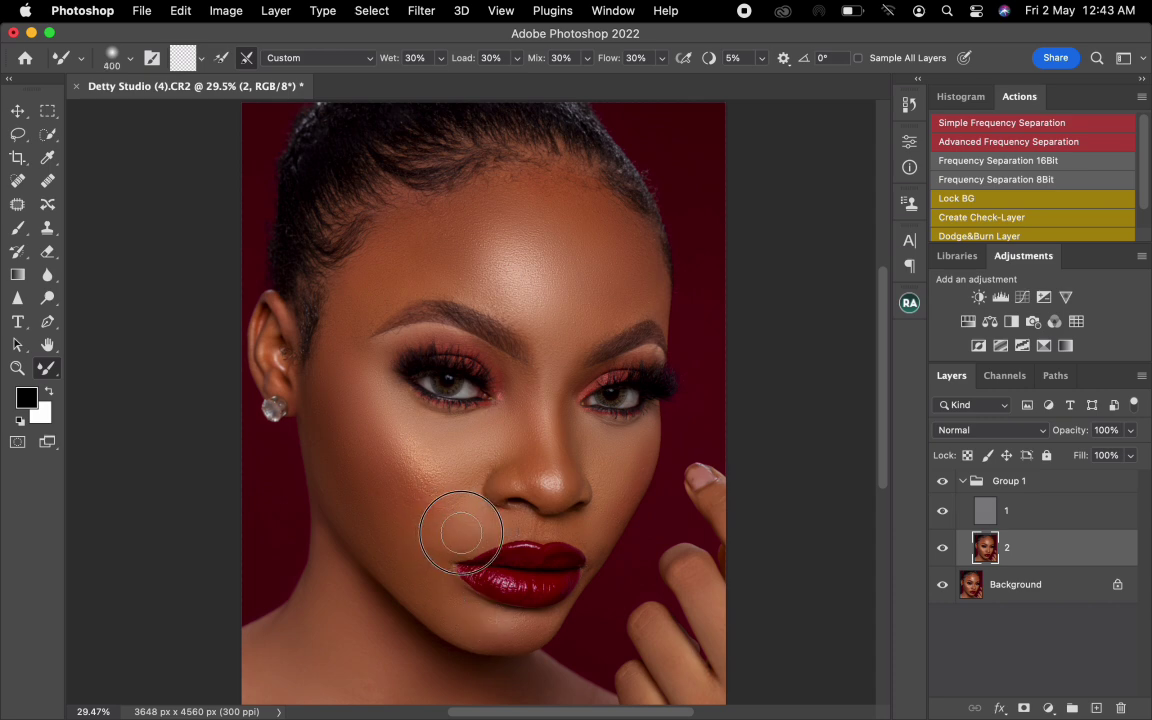
pyautogui.moveTo(417, 501); pyautogui.dragTo(462, 508)
pyautogui.moveTo(367, 410)
pyautogui.mouseDown()
pyautogui.moveTo(358, 428)
pyautogui.moveTo(355, 392)
pyautogui.mouseUp()
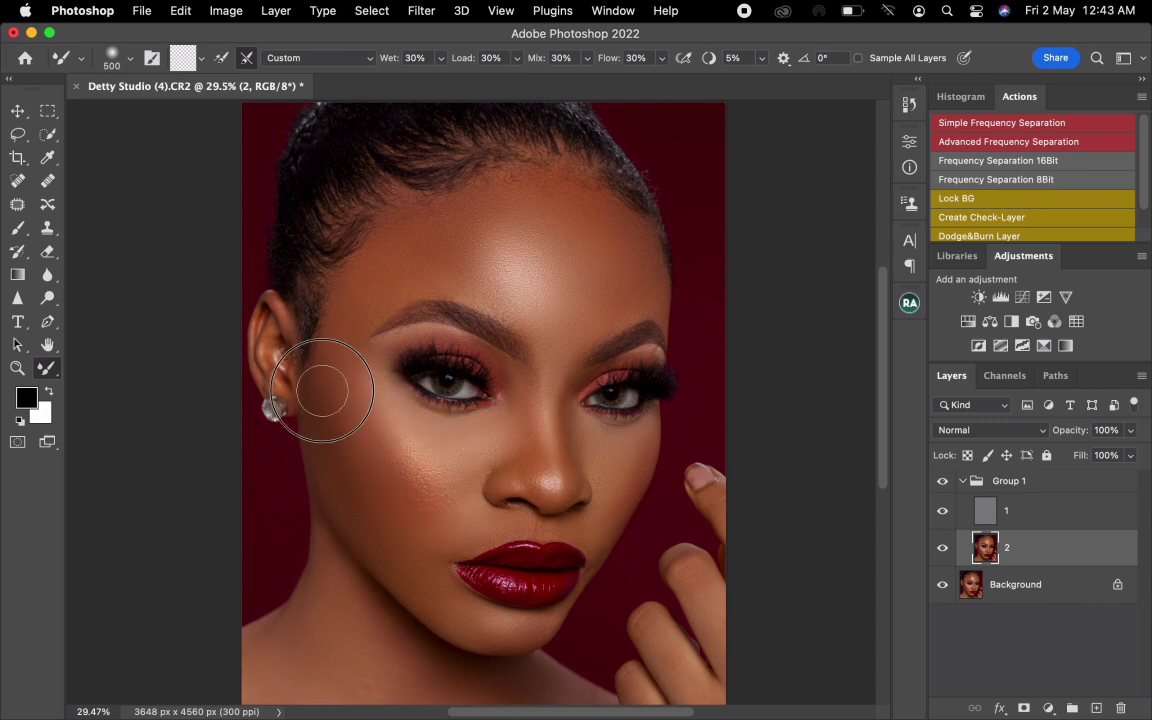
# - Refine the tones on the nose and the cheek nearest the raised hand with a Mixer Brush of about 250 px
pyautogui.press('[')
pyautogui.press('[')
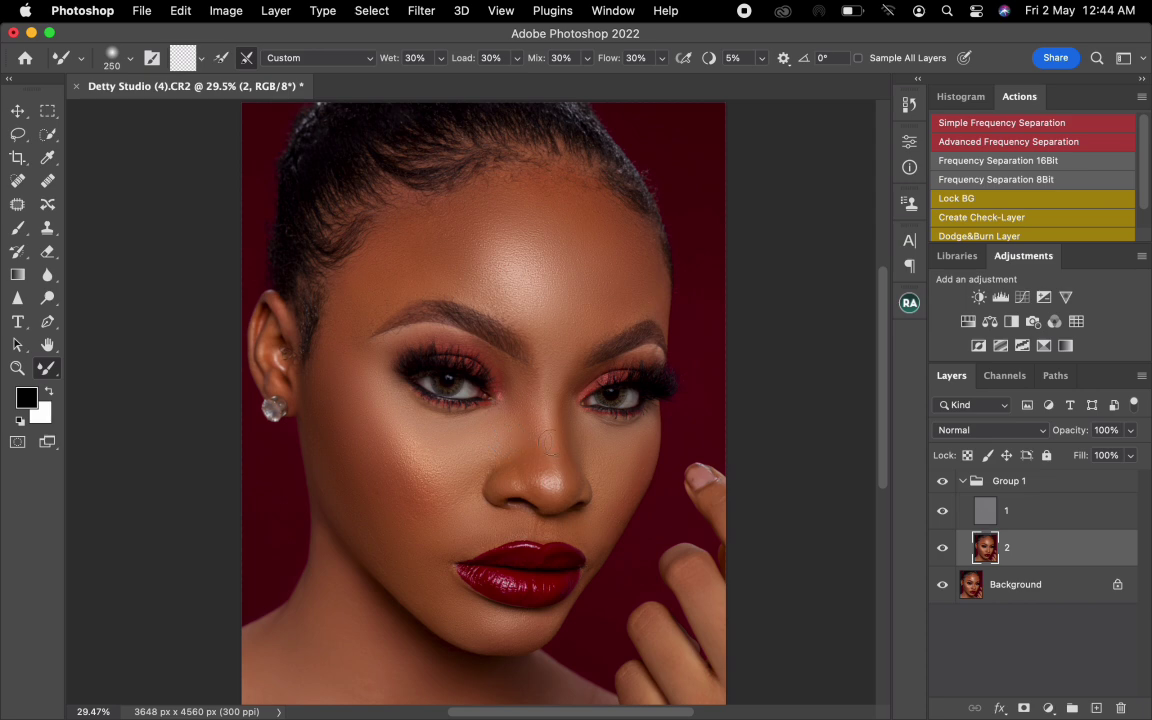
pyautogui.press(']')
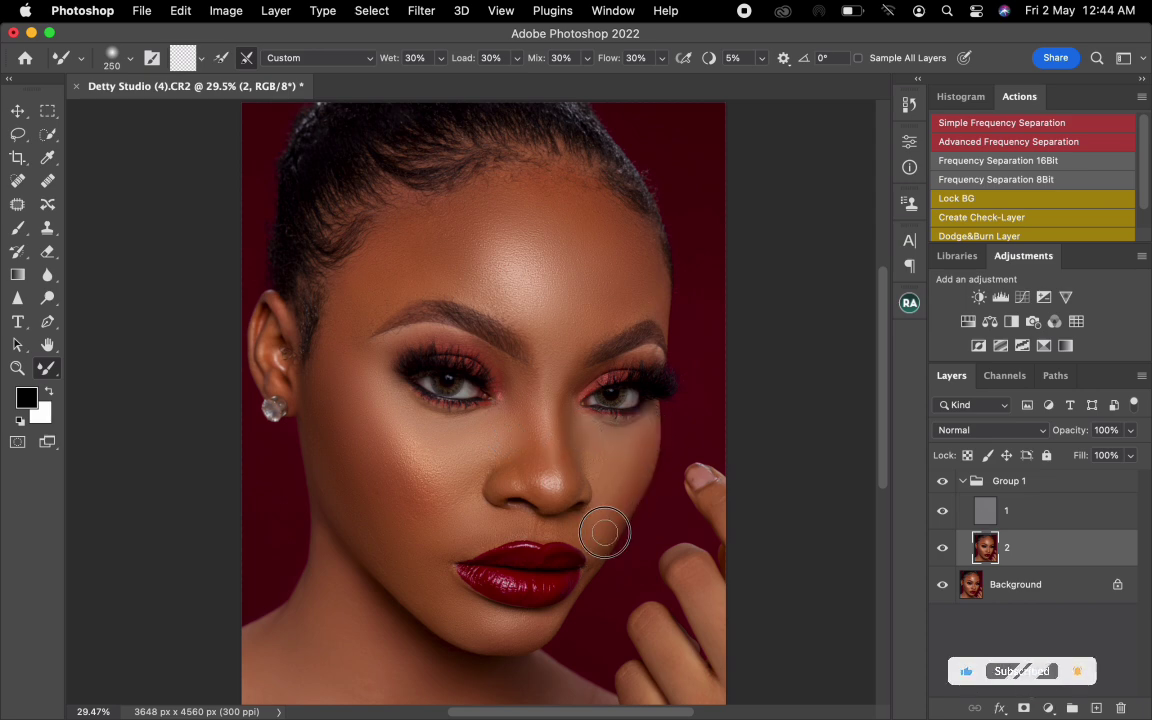
pyautogui.press('[')
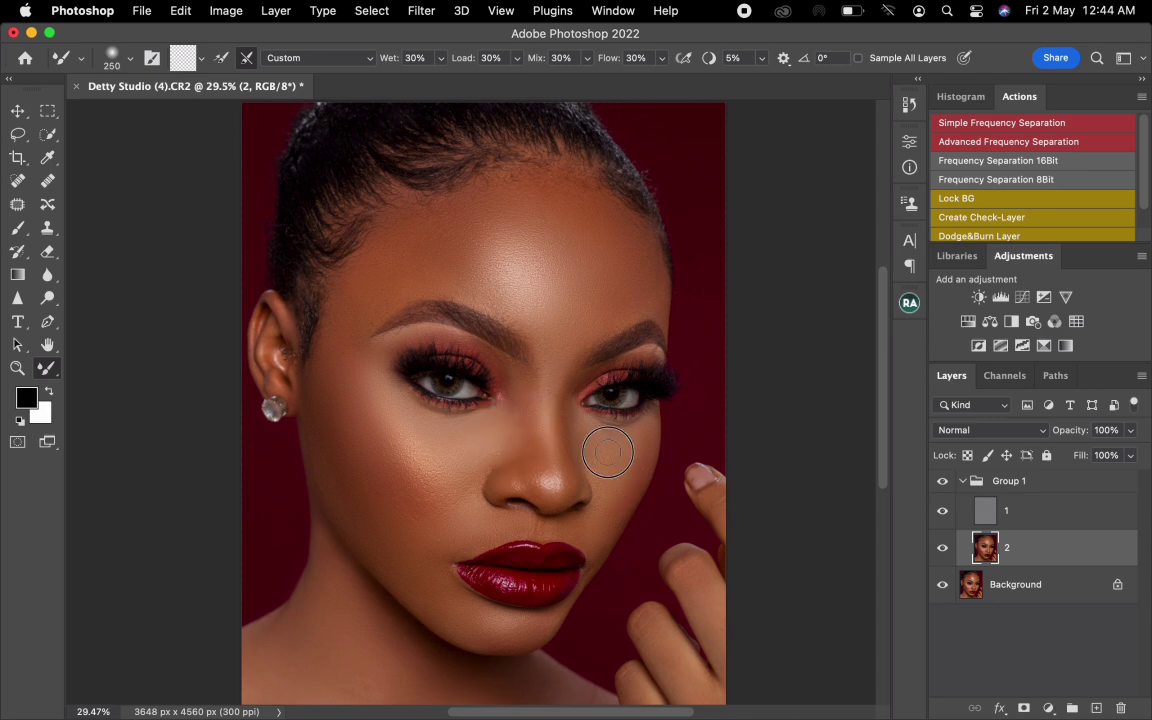
pyautogui.moveTo(608, 452)
pyautogui.mouseDown()
pyautogui.moveTo(600, 444)
pyautogui.moveTo(614, 454)
pyautogui.mouseUp()
# - Compare the portrait with Group 1 hidden and shown, and blend the lower earring-side cheek beside the mouth with the Mixer Brush
pyautogui.click(943, 483)
pyautogui.click(943, 483)
pyautogui.click(943, 483)
pyautogui.click(943, 483)
pyautogui.moveTo(458, 514)
pyautogui.mouseDown()
pyautogui.moveTo(432, 514)
pyautogui.moveTo(418, 534)
pyautogui.moveTo(418, 517)
pyautogui.mouseUp()
pyautogui.press(']')
# - Touch up the texture around the raised fingertip on layer 1 with a 60 px Clone Stamp
pyautogui.click(1013, 520)
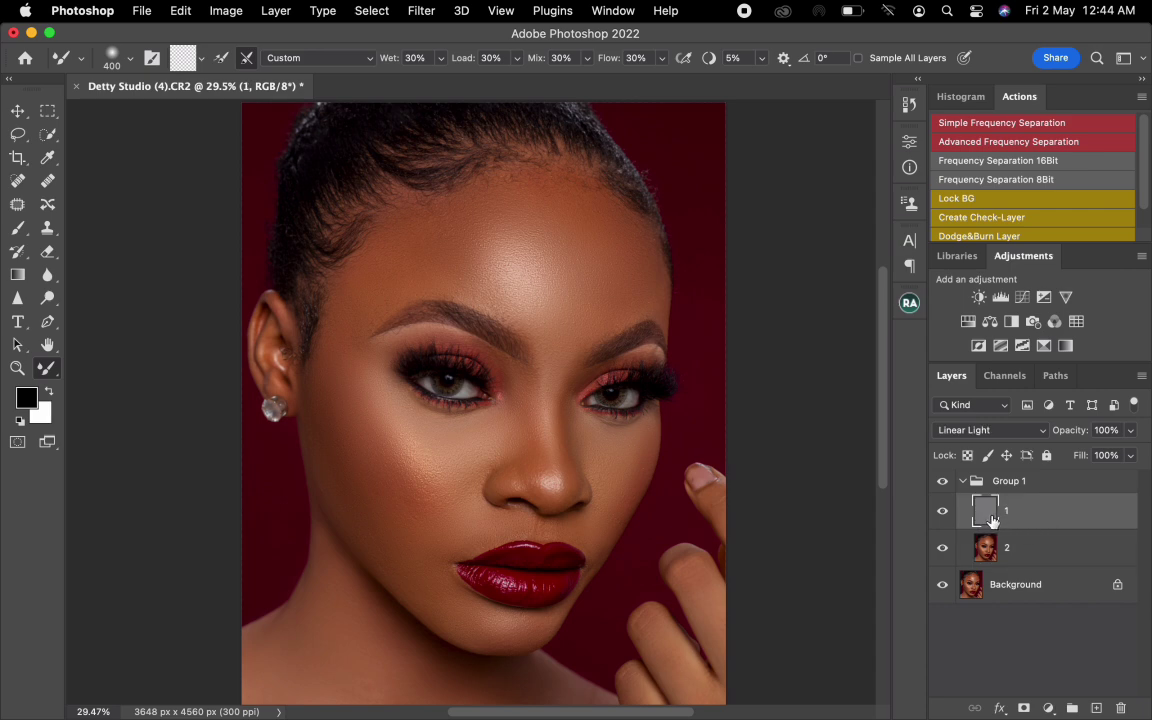
pyautogui.click(47, 228)
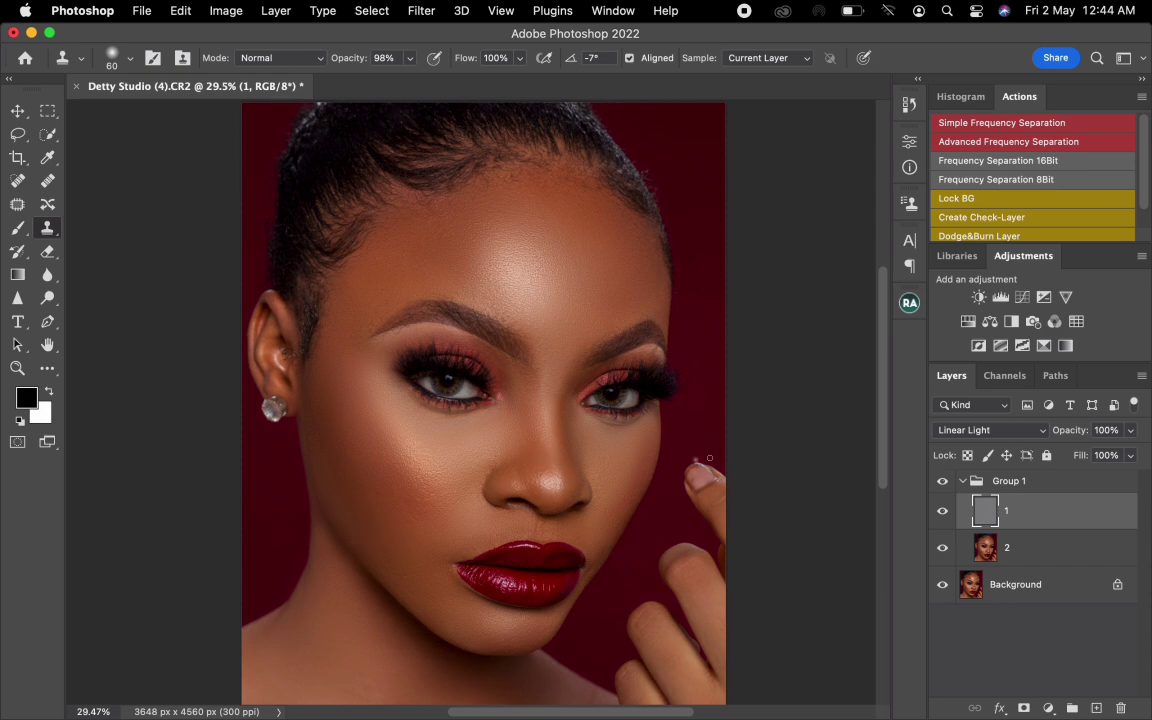
# - Return to layer 2 and blend the earring-side cheek from the ear to the jaw with a 500 px Mixer Brush
pyautogui.click(1012, 549)
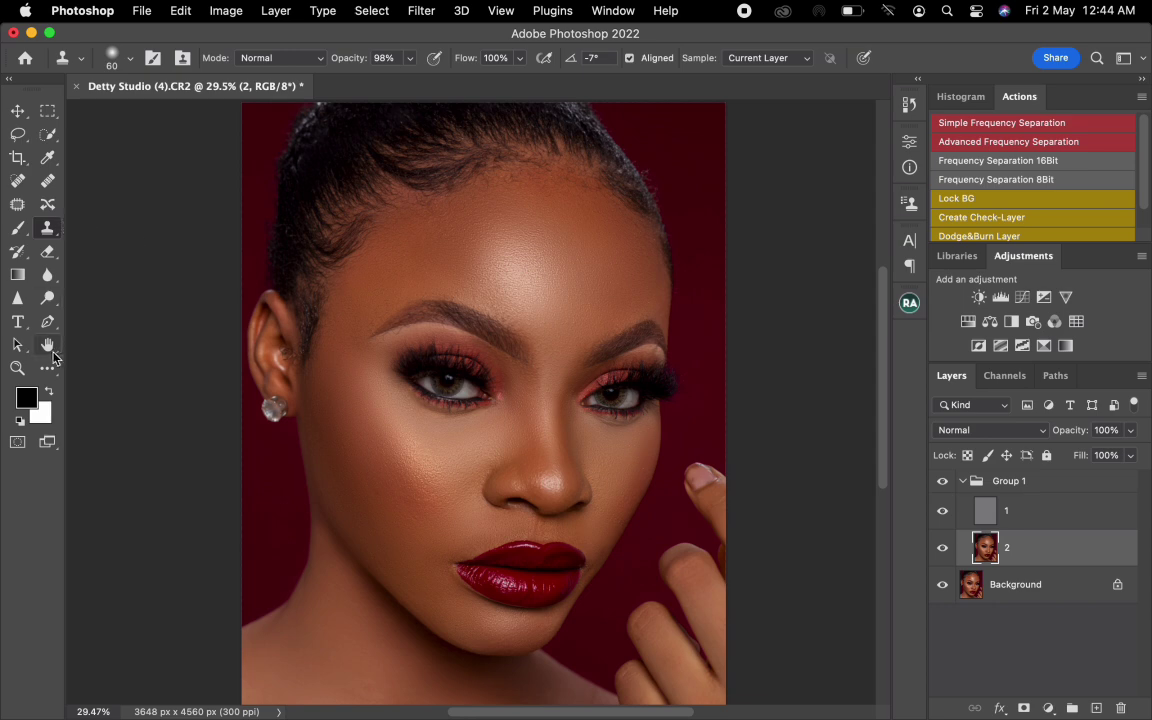
pyautogui.click(50, 368)
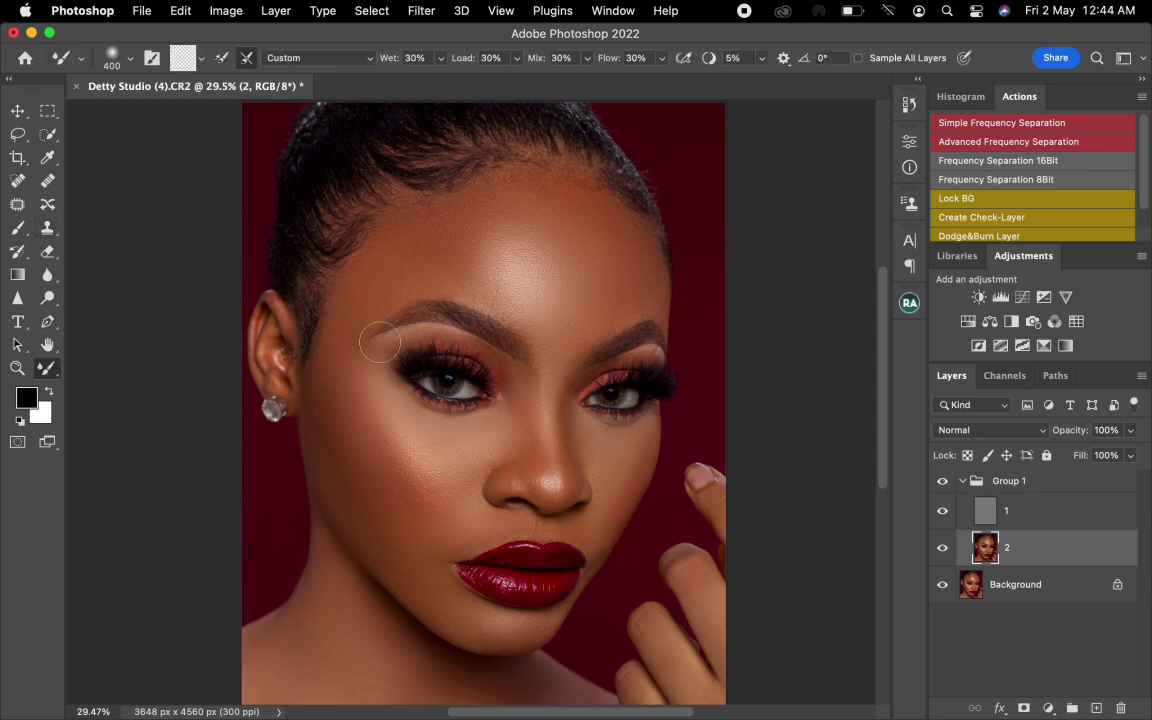
pyautogui.press(']')
pyautogui.moveTo(324, 388)
pyautogui.mouseDown()
pyautogui.moveTo(347, 393)
pyautogui.moveTo(350, 376)
pyautogui.mouseUp()
pyautogui.moveTo(404, 426)
pyautogui.mouseDown()
pyautogui.moveTo(439, 460)
pyautogui.moveTo(432, 451)
pyautogui.mouseUp()
pyautogui.moveTo(411, 522); pyautogui.dragTo(386, 527)
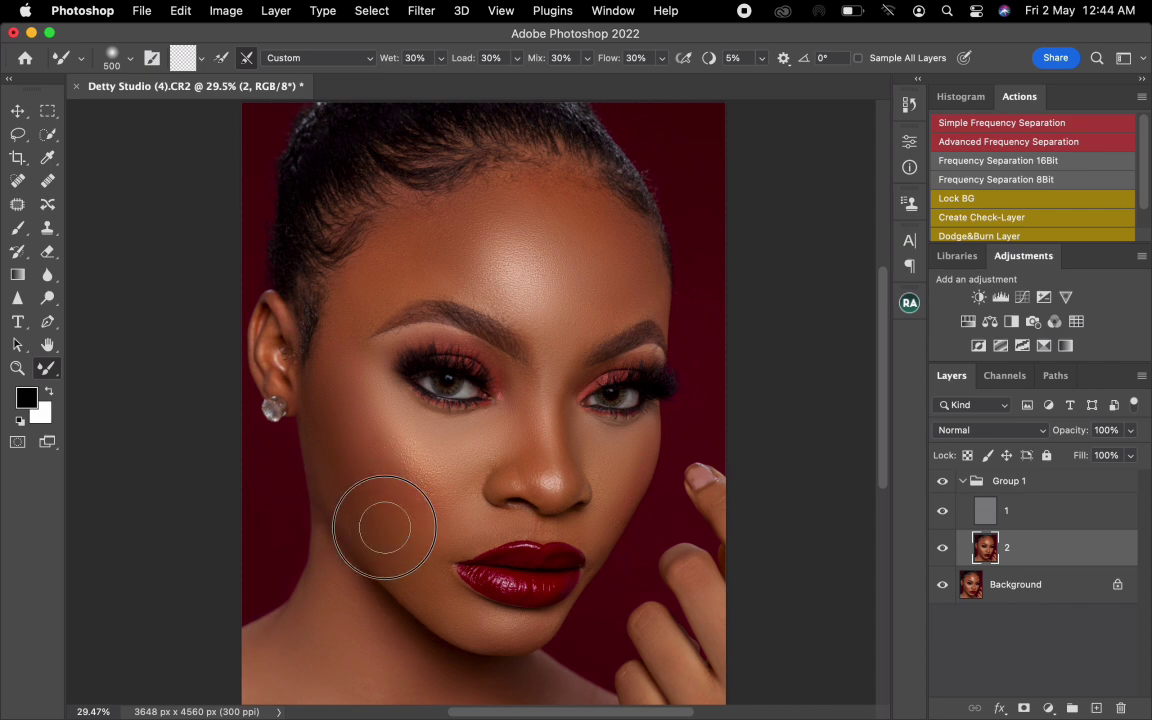
# - Blend the cheek nearest the raised hand at 300 px and compare the retouch with Group 1 hidden and shown
pyautogui.press('[')
pyautogui.press('[')
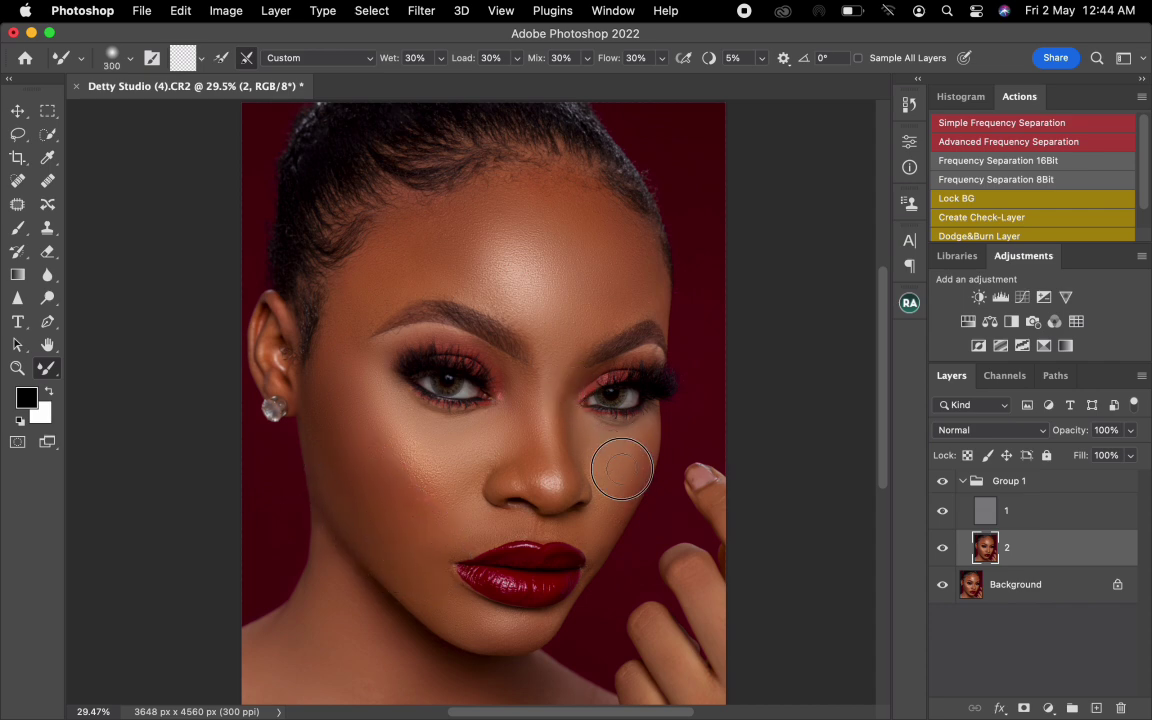
pyautogui.press(']')
pyautogui.click(942, 482)
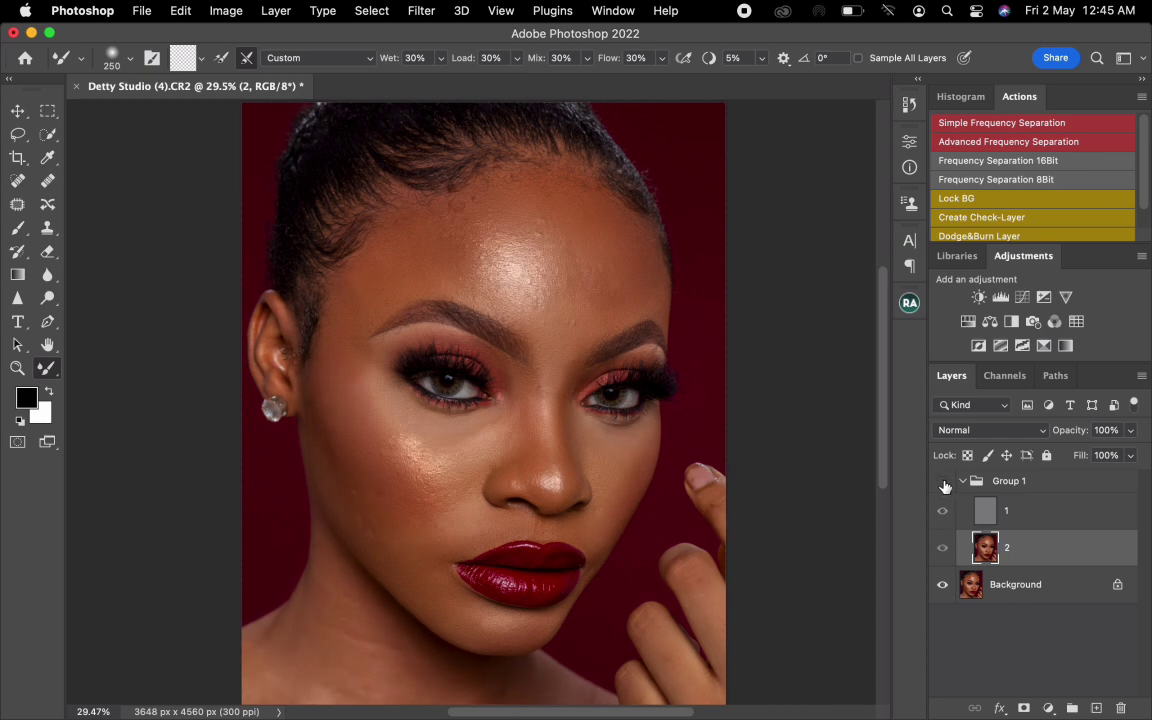
pyautogui.click(943, 484)
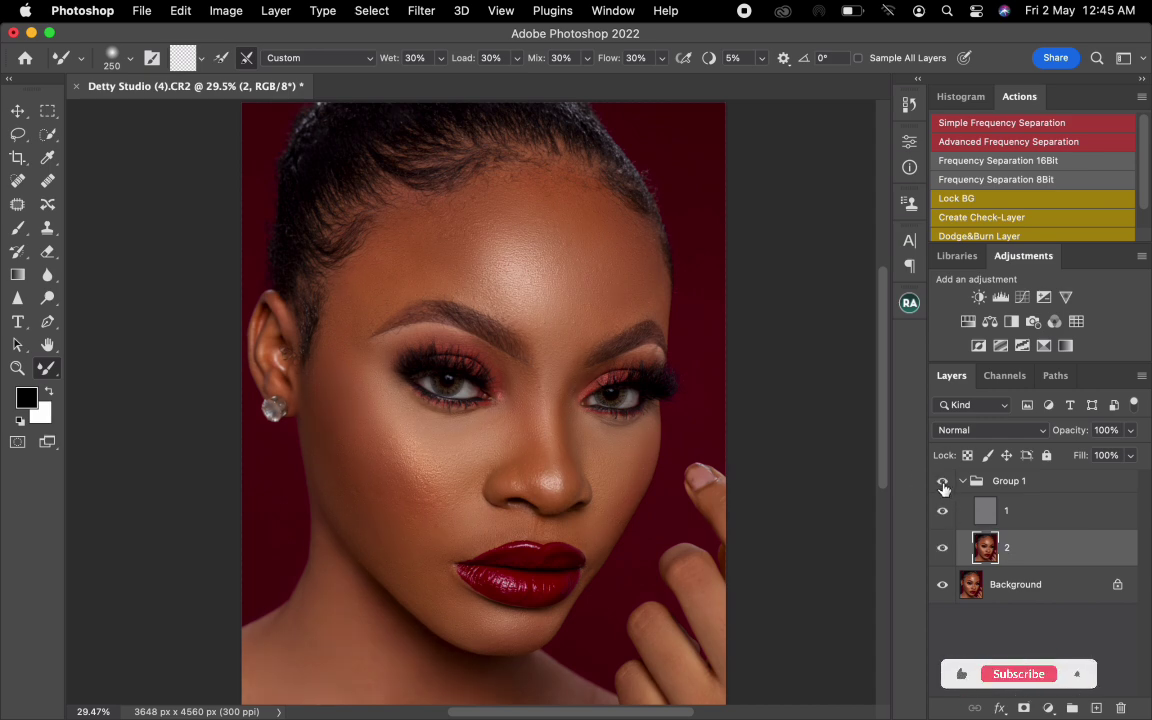